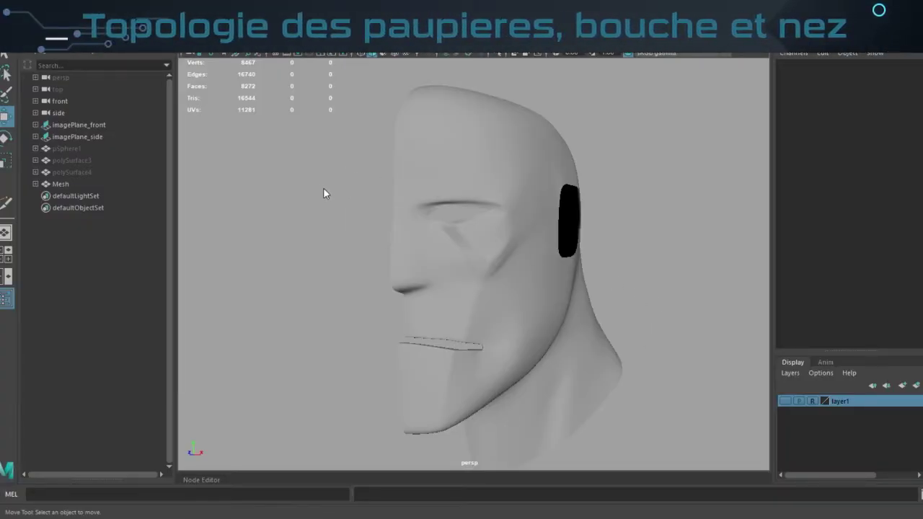
- Create a polygon sphere and rotate it 90° around the X axis
shift+right_drag(386, 193, 356, 268)
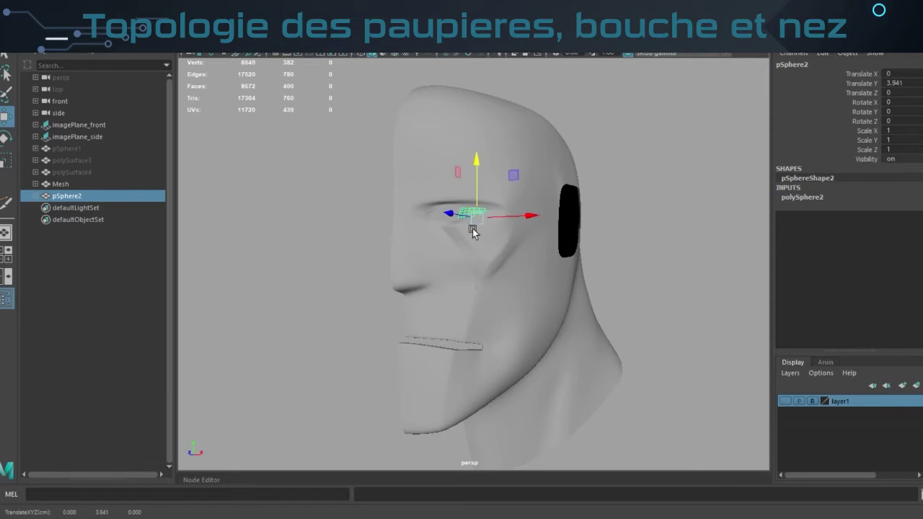
key(e)
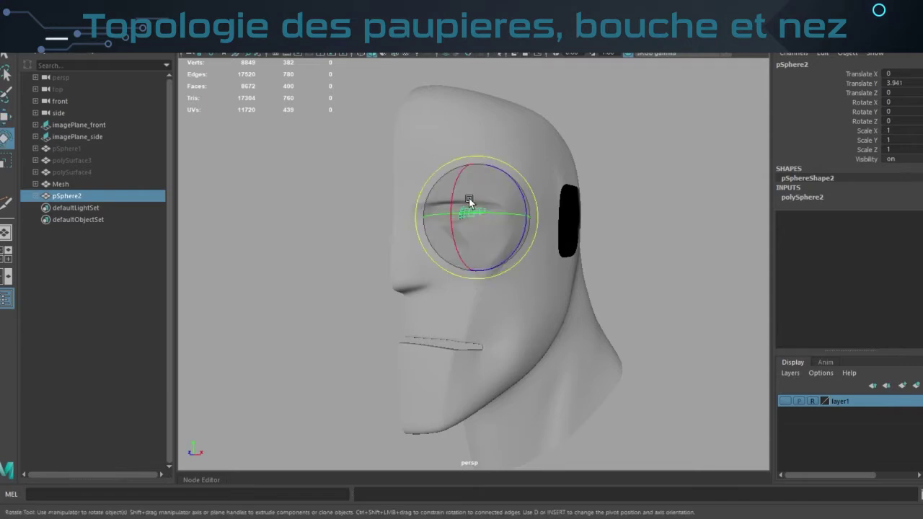
drag(455, 189, 448, 264)
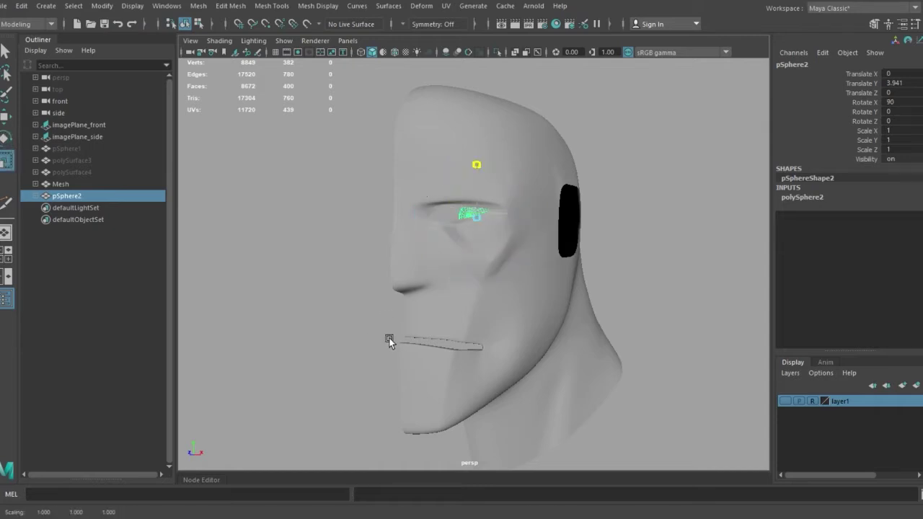
- Scale the sphere up evenly to 2.465 and push it into the eye socket (X 1.5, Z 5.664)
drag(402, 342, 391, 344)
key(ctrl+z)
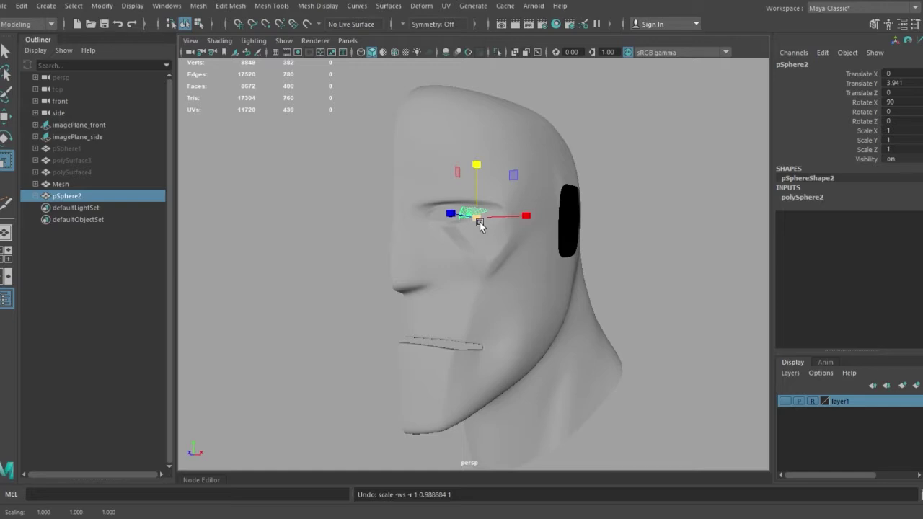
drag(478, 222, 521, 233)
alt+drag(462, 284, 496, 307)
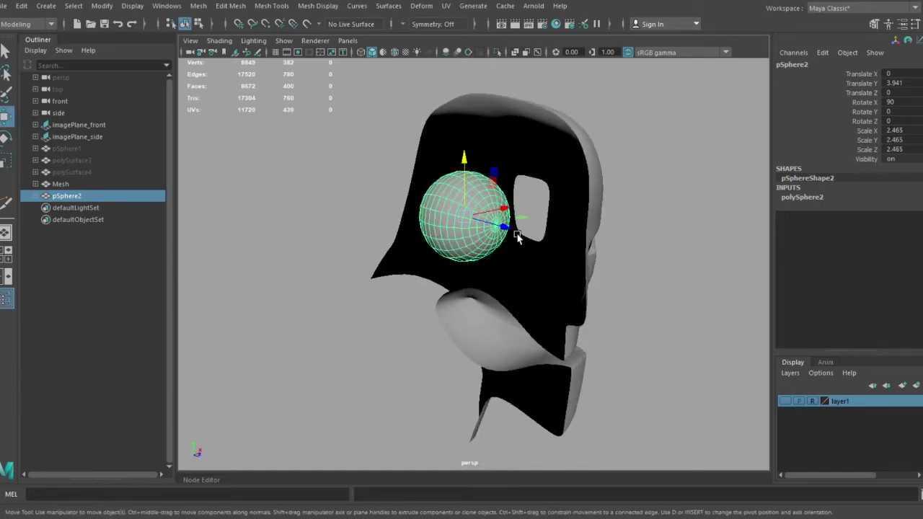
mouse_move(518, 238)
mouse_down()
mouse_move(597, 251)
mouse_move(421, 322)
mouse_move(535, 212)
mouse_up()
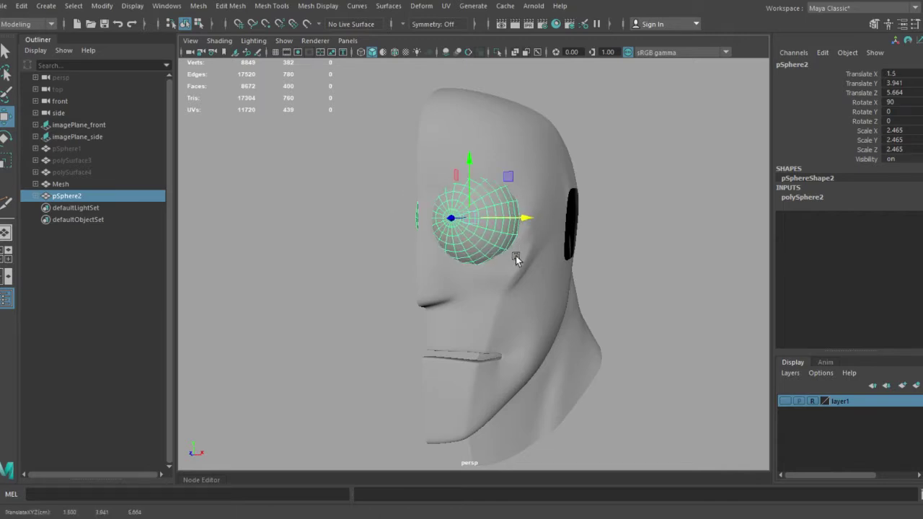
- Shift the eyeball sideways and forward to centre it within the eye socket
alt+drag(516, 255, 361, 268)
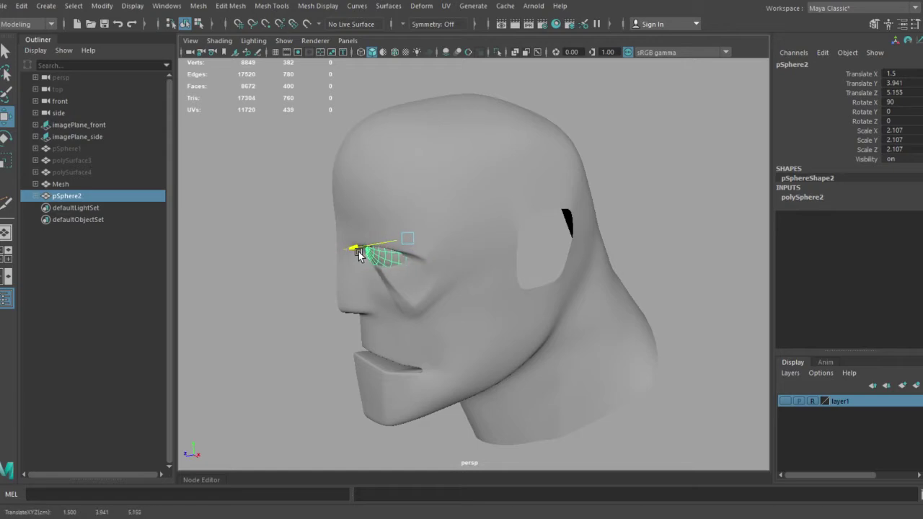
alt+drag(363, 254, 418, 272)
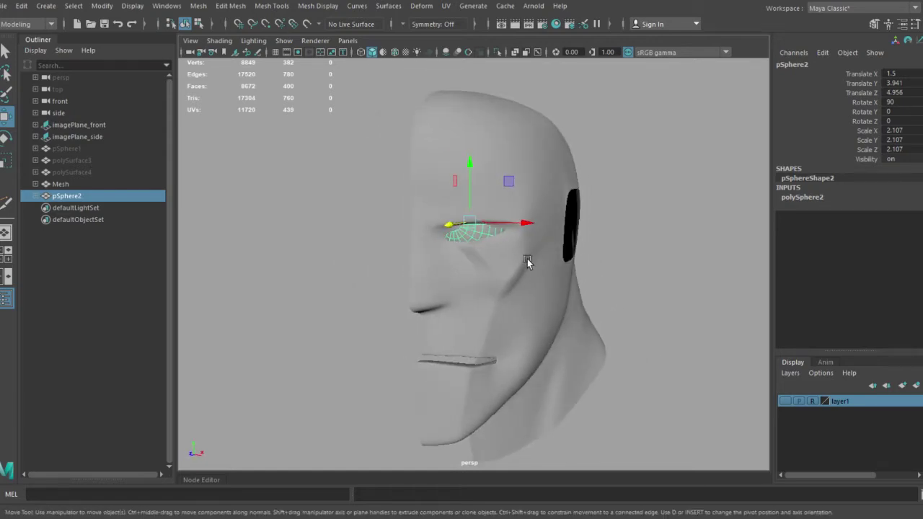
drag(543, 227, 496, 232)
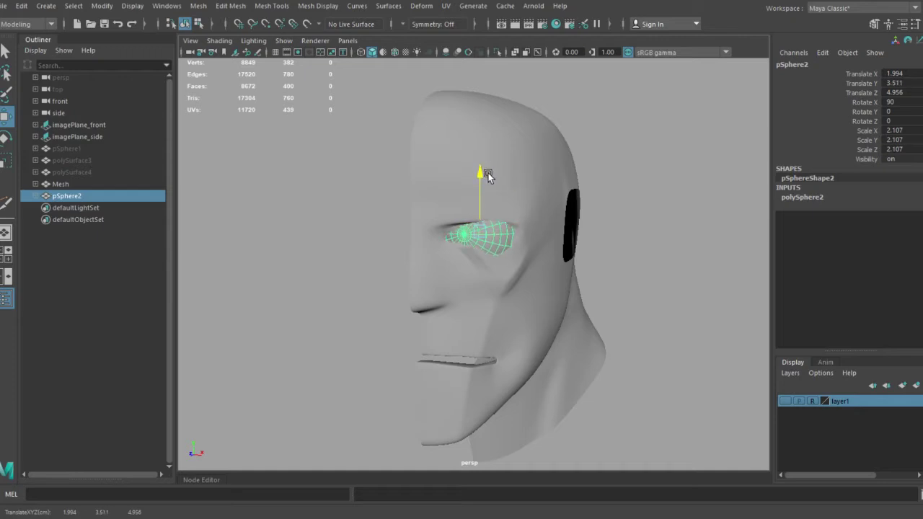
mouse_move(485, 268)
alt+mouse_down()
mouse_move(501, 281)
mouse_move(550, 286)
mouse_move(634, 279)
mouse_move(382, 281)
alt+mouse_up()
alt+right_drag(382, 282, 505, 303)
mouse_move(505, 303)
alt+mouse_down()
mouse_move(378, 296)
mouse_move(447, 305)
alt+mouse_up()
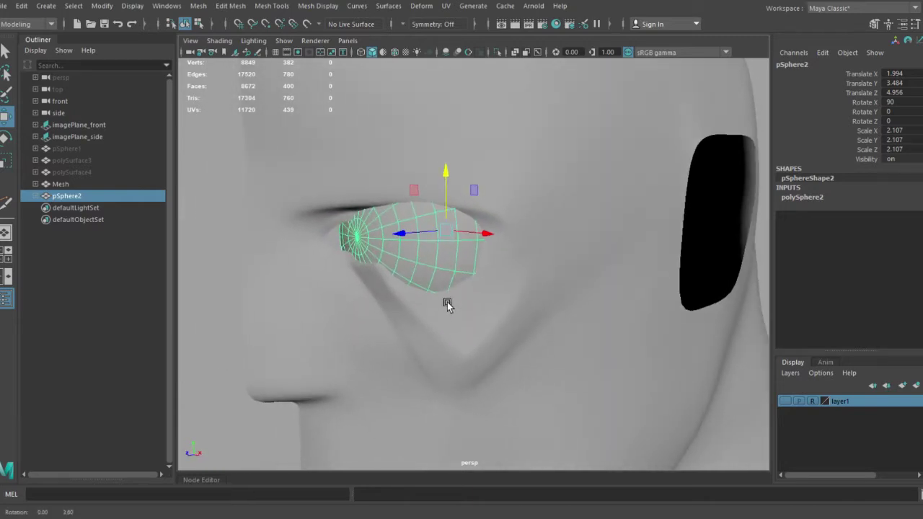
mouse_move(402, 238)
mouse_down()
mouse_move(394, 241)
mouse_move(439, 284)
mouse_up()
alt+right_drag(439, 284, 330, 306)
mouse_move(330, 305)
alt+mouse_down()
mouse_move(356, 305)
mouse_move(338, 310)
alt+mouse_up()
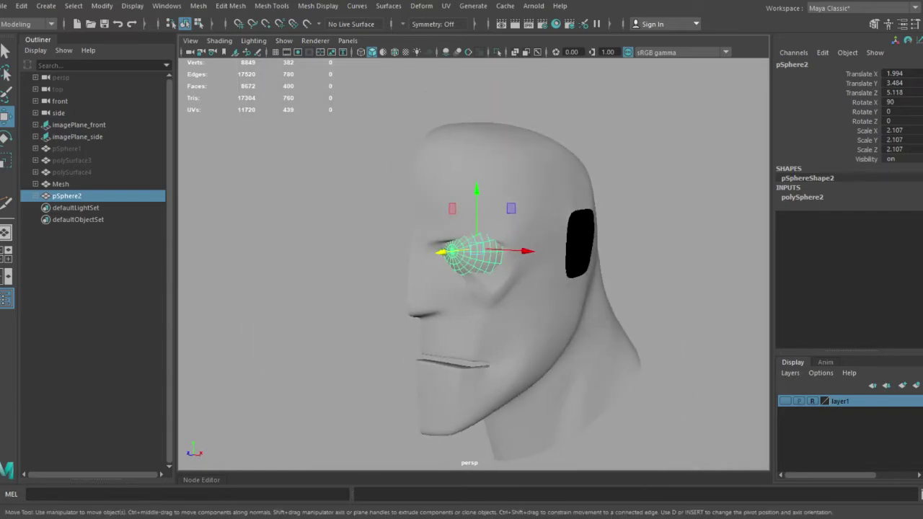
- Shrink the eyeball to scale 1.688 and settle it at X 1.994, Y 3.484, Z 5.543
key(q)
scroll(474, 264, up, 3)
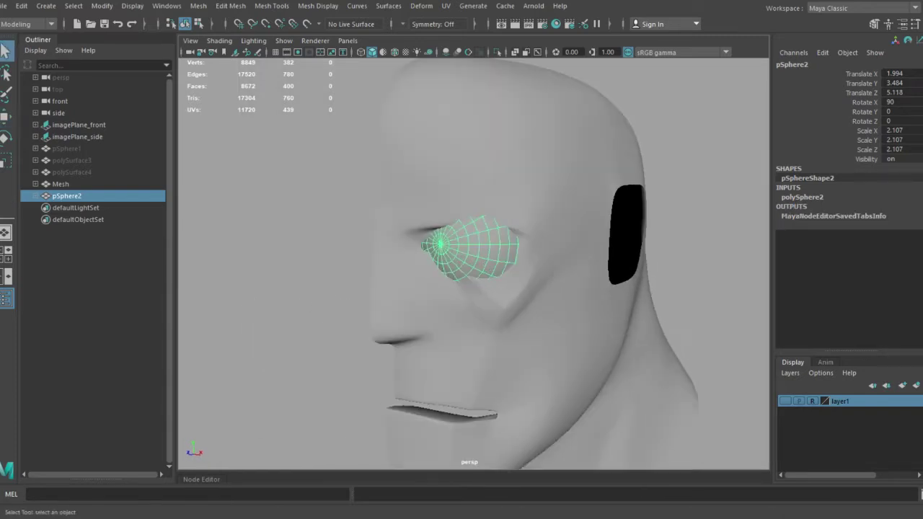
alt+drag(479, 251, 590, 160)
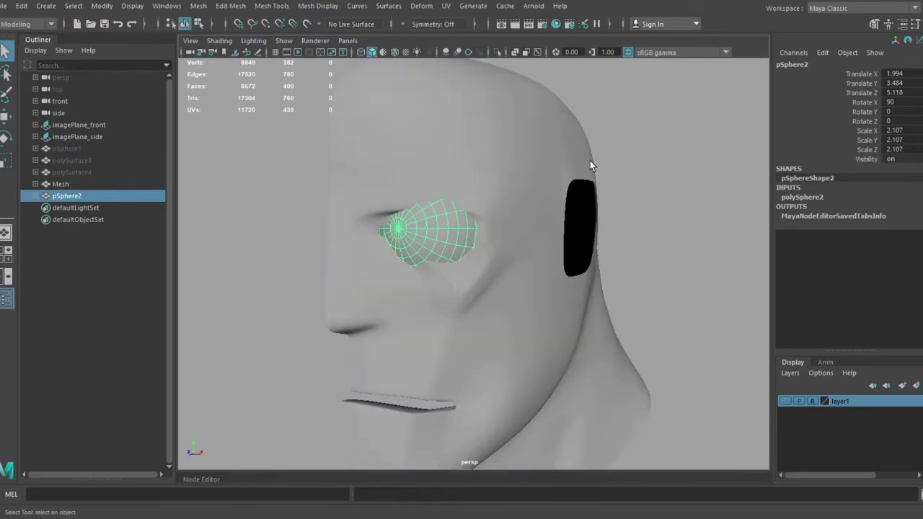
mouse_move(554, 293)
alt+mouse_down()
mouse_move(520, 322)
mouse_move(557, 308)
alt+mouse_up()
scroll(371, 262, up, 3)
scroll(466, 287, up, 3)
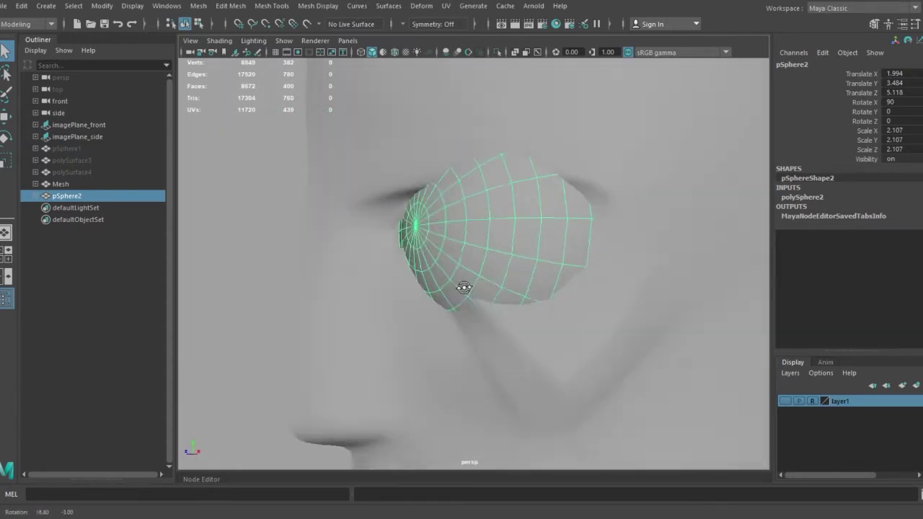
mouse_move(426, 305)
alt+mouse_down()
mouse_move(598, 294)
mouse_move(402, 290)
mouse_move(252, 310)
mouse_move(505, 303)
mouse_move(583, 226)
mouse_move(428, 306)
mouse_move(493, 301)
alt+mouse_up()
key(r)
middle_drag(494, 302, 472, 303)
mouse_move(472, 303)
alt+mouse_down()
mouse_move(486, 297)
mouse_move(561, 312)
mouse_move(401, 286)
alt+mouse_up()
drag(402, 249, 412, 252)
mouse_move(413, 253)
alt+mouse_down()
mouse_move(433, 299)
mouse_move(468, 306)
mouse_move(386, 302)
mouse_move(590, 303)
alt+mouse_up()
click(457, 307)
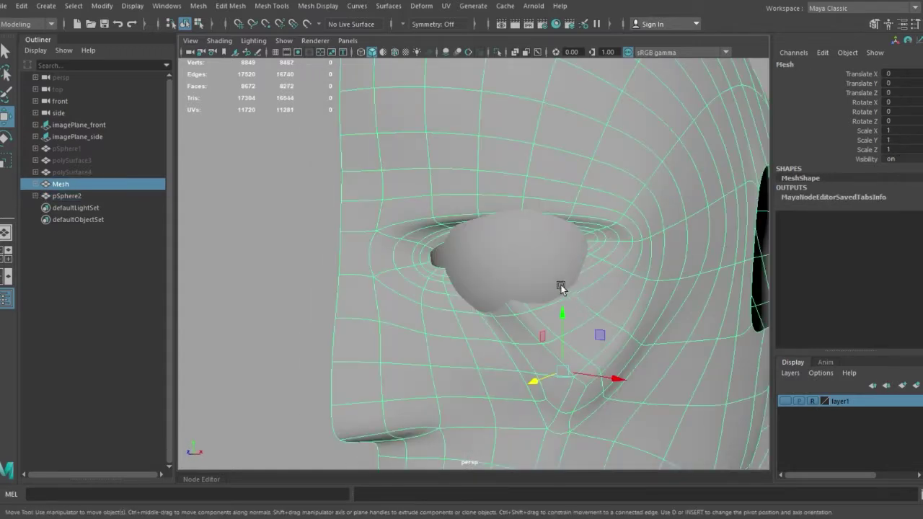
- Show the head's low-poly cage and select the eye-hole edge loop with soft selection on
key(1)
right_drag(575, 288, 538, 279)
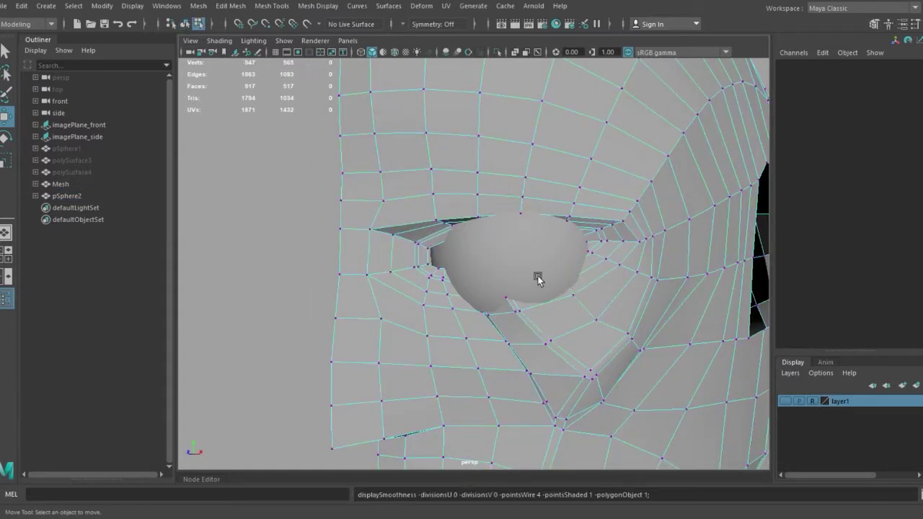
double_click(438, 249)
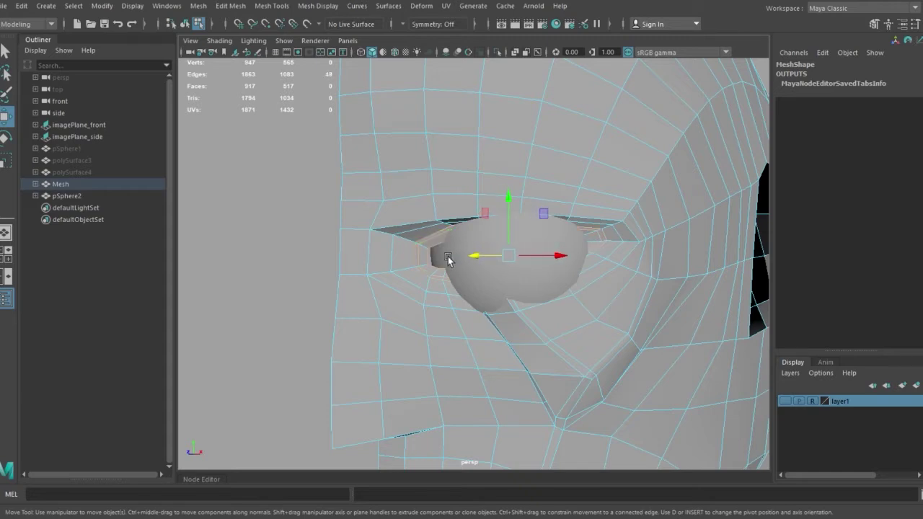
mouse_move(448, 258)
alt+mouse_down()
mouse_move(443, 305)
mouse_move(438, 261)
alt+mouse_up()
key(b)
alt+drag(354, 315, 381, 212)
key(4)
key(5)
key(ctrl+z)
key(ctrl+z)
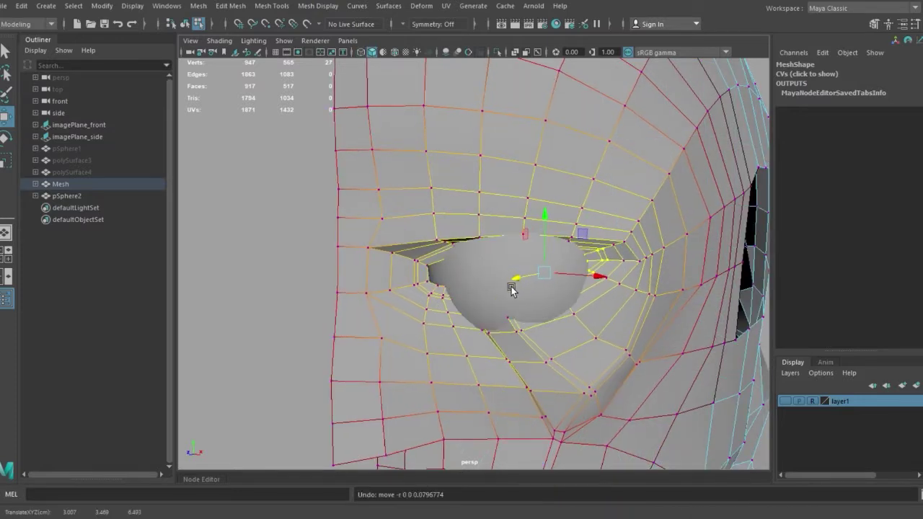
- Pull the eyelid vertices inward over the eyeball and check the socket from several angles
drag(503, 282, 508, 279)
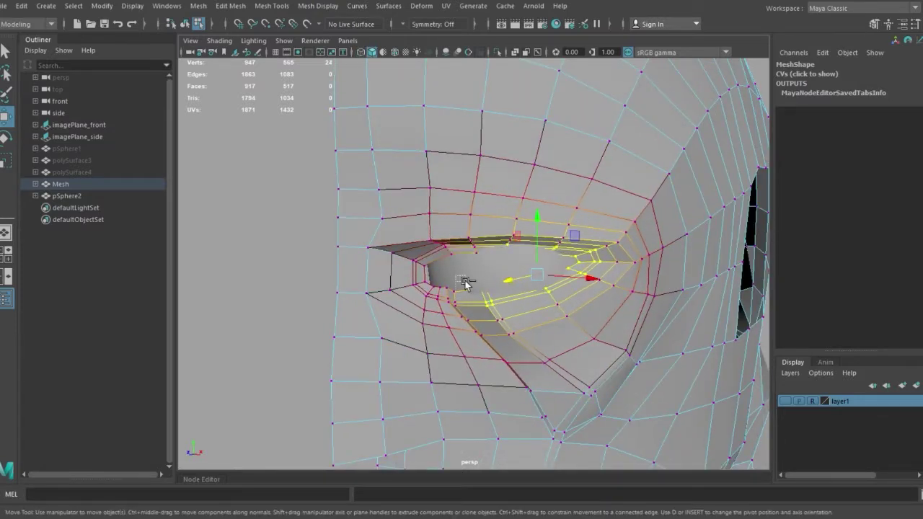
mouse_move(507, 274)
mouse_down()
mouse_move(523, 275)
mouse_move(495, 279)
mouse_up()
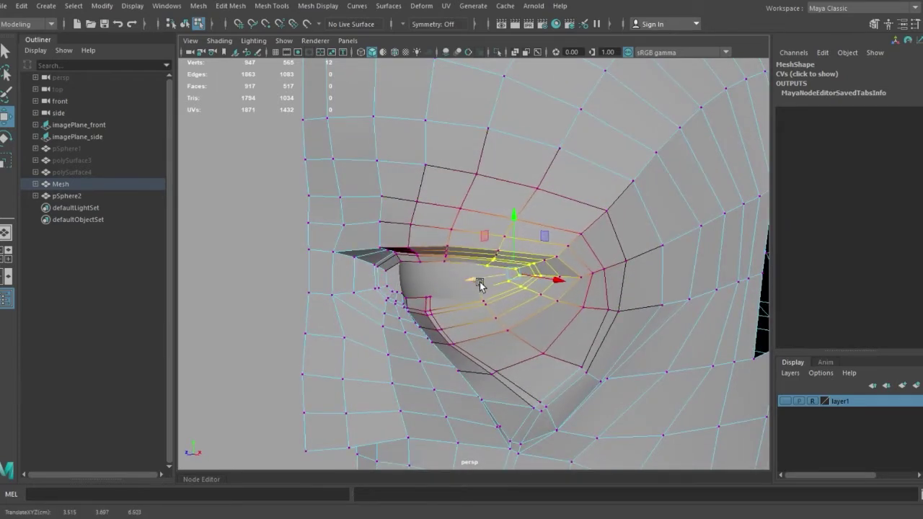
mouse_move(482, 299)
alt+mouse_down()
mouse_move(536, 295)
mouse_move(483, 320)
mouse_move(549, 260)
mouse_move(470, 276)
mouse_move(504, 231)
mouse_move(528, 303)
mouse_move(412, 278)
mouse_move(452, 310)
mouse_move(339, 330)
mouse_move(389, 344)
mouse_move(416, 329)
mouse_move(392, 339)
mouse_move(442, 274)
mouse_move(486, 290)
mouse_move(448, 268)
mouse_move(495, 224)
mouse_move(469, 245)
mouse_move(433, 245)
mouse_move(398, 274)
mouse_move(430, 278)
alt+mouse_up()
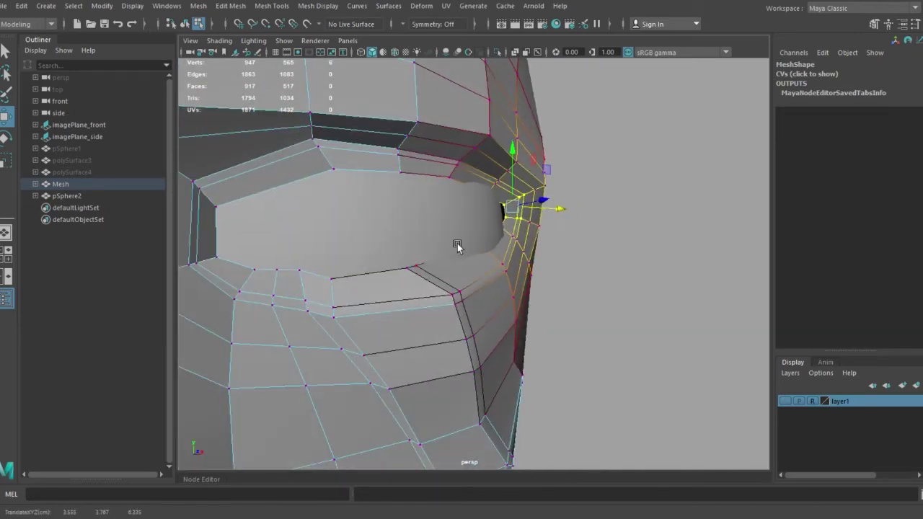
mouse_move(481, 178)
alt+mouse_down()
mouse_move(443, 207)
mouse_move(412, 186)
mouse_move(542, 146)
mouse_move(449, 235)
alt+mouse_up()
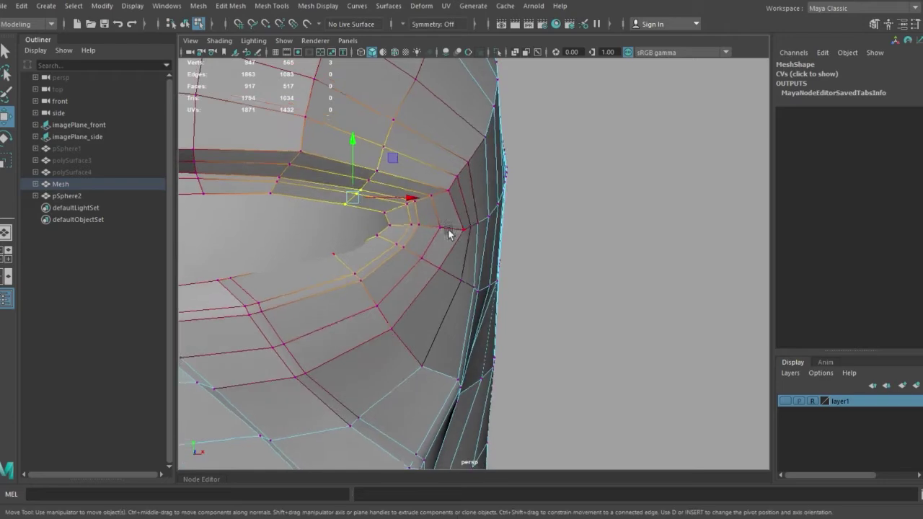
mouse_move(384, 265)
alt+mouse_down()
mouse_move(413, 321)
mouse_move(412, 309)
mouse_move(360, 317)
mouse_move(442, 343)
mouse_move(505, 292)
alt+mouse_up()
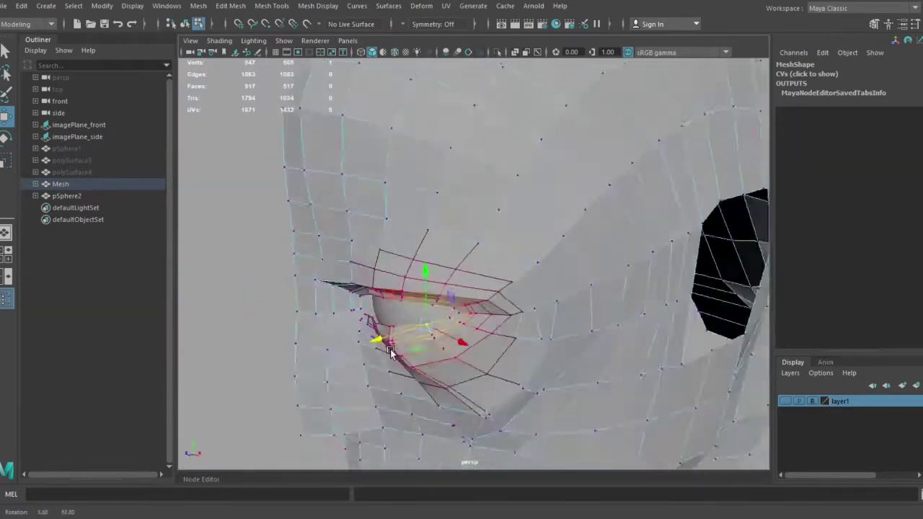
- Check the eyeball through wireframe view and tuck in an inner eye-corner socket vertex
key(F8)
key(F8)
key(4)
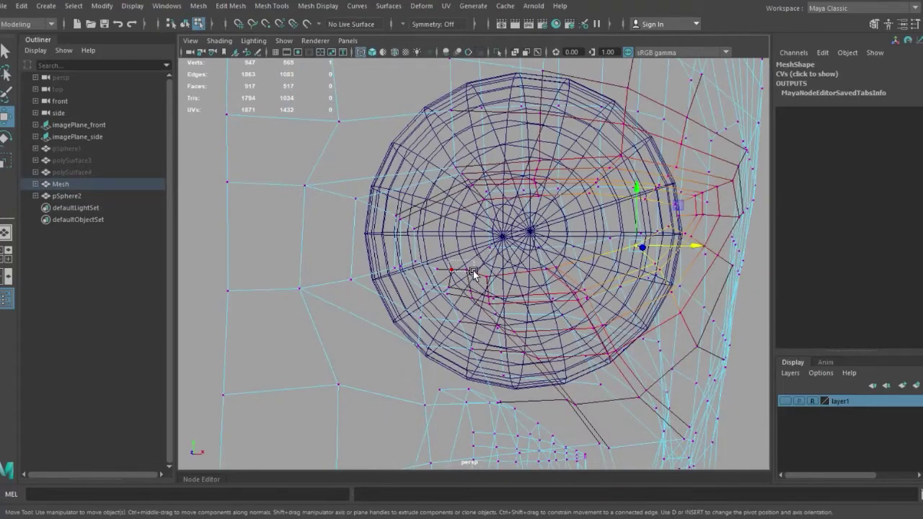
mouse_move(499, 276)
alt+mouse_down()
mouse_move(486, 308)
mouse_move(459, 311)
alt+mouse_up()
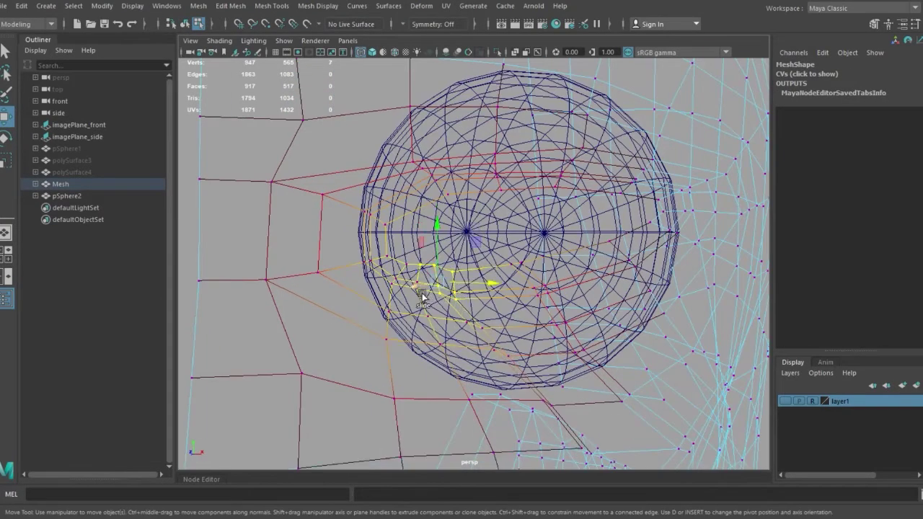
key(5)
mouse_move(412, 289)
alt+mouse_down()
mouse_move(422, 320)
mouse_move(379, 351)
mouse_move(385, 298)
mouse_move(370, 339)
mouse_move(541, 324)
mouse_move(525, 339)
mouse_move(530, 284)
mouse_move(583, 299)
mouse_move(568, 320)
mouse_move(620, 306)
mouse_move(541, 310)
mouse_move(541, 295)
mouse_move(507, 283)
mouse_move(588, 346)
mouse_move(439, 354)
mouse_move(476, 367)
mouse_move(457, 366)
mouse_move(519, 373)
mouse_move(548, 199)
mouse_move(511, 253)
mouse_move(365, 291)
mouse_move(541, 288)
mouse_move(459, 231)
mouse_move(398, 333)
alt+mouse_up()
mouse_move(382, 296)
alt+mouse_down()
mouse_move(469, 239)
mouse_move(373, 294)
mouse_move(464, 298)
mouse_move(456, 264)
mouse_move(407, 208)
mouse_move(422, 278)
mouse_move(401, 306)
mouse_move(344, 316)
mouse_move(443, 375)
mouse_move(454, 369)
mouse_move(443, 381)
mouse_move(491, 309)
mouse_move(524, 334)
mouse_move(696, 251)
mouse_move(669, 249)
mouse_move(491, 338)
mouse_move(545, 328)
alt+mouse_up()
click(458, 367)
key(F8)
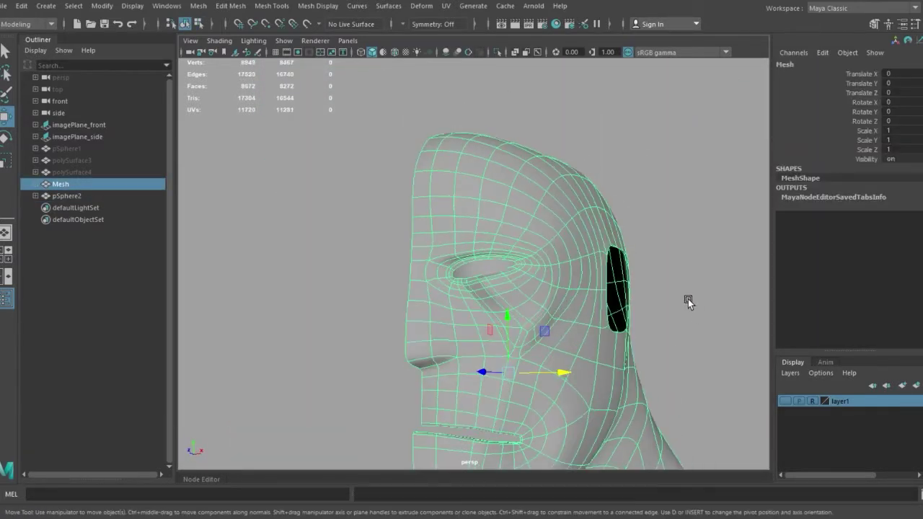
- Pick an eye-socket vertex on the head mesh and review the socket with smooth preview
scroll(562, 325, up, 5)
shift+click(541, 334)
scroll(505, 302, up, 2)
click(680, 289)
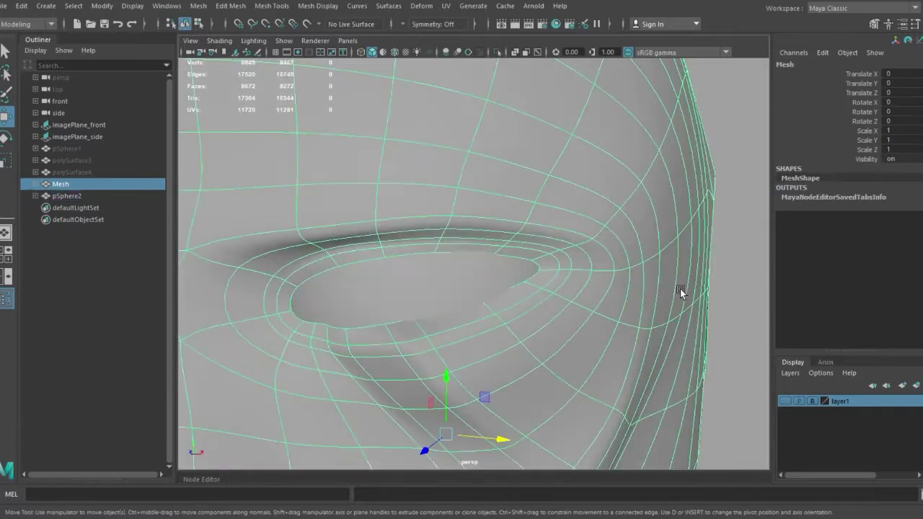
key(F9)
click(525, 313)
scroll(338, 346, down, 5)
alt+drag(338, 346, 484, 342)
scroll(591, 383, up, 5)
mouse_move(592, 383)
alt+mouse_down()
mouse_move(488, 353)
mouse_move(582, 315)
mouse_move(445, 355)
mouse_move(540, 318)
mouse_move(505, 324)
mouse_move(504, 314)
alt+mouse_up()
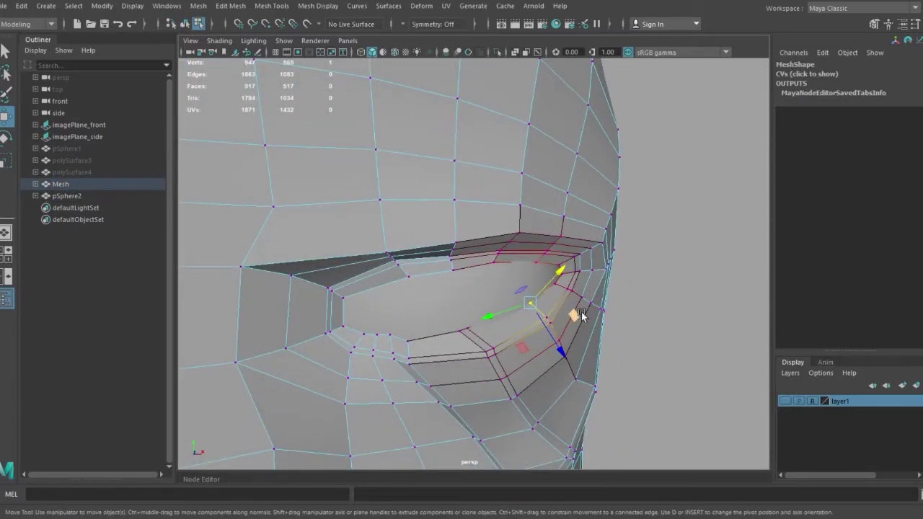
key(F8)
key(3)
mouse_move(504, 314)
alt+right_down()
mouse_move(414, 315)
mouse_move(278, 284)
alt+right_up()
click(278, 285)
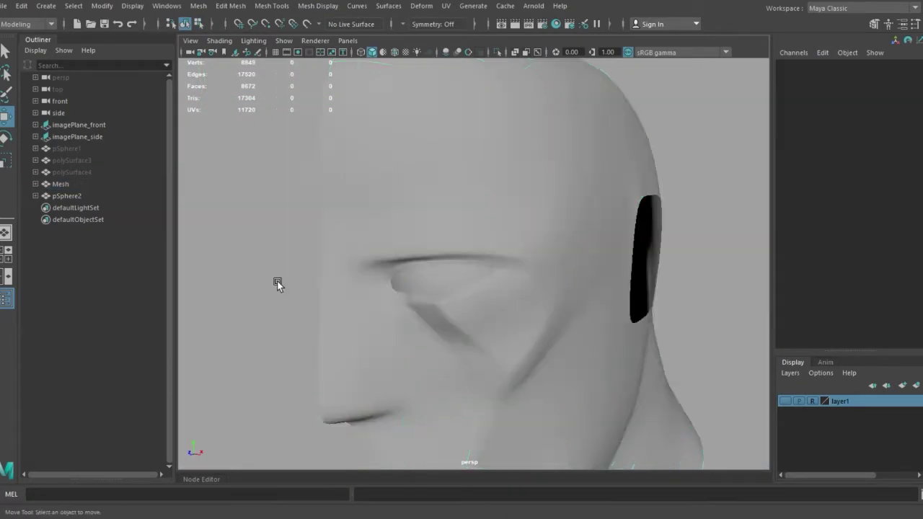
alt+drag(278, 284, 321, 307)
alt+right_drag(321, 308, 515, 313)
mouse_move(516, 313)
alt+mouse_down()
mouse_move(595, 360)
mouse_move(519, 365)
alt+mouse_up()
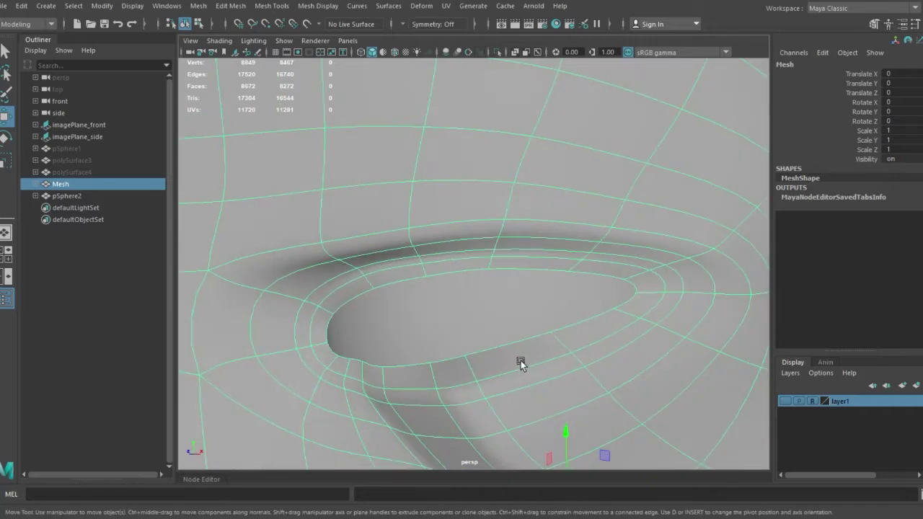
- Extrude the eye-opening edge loop inward (Local Translate Z -0.062) to thicken the eyelid rim
key(1)
key(F10)
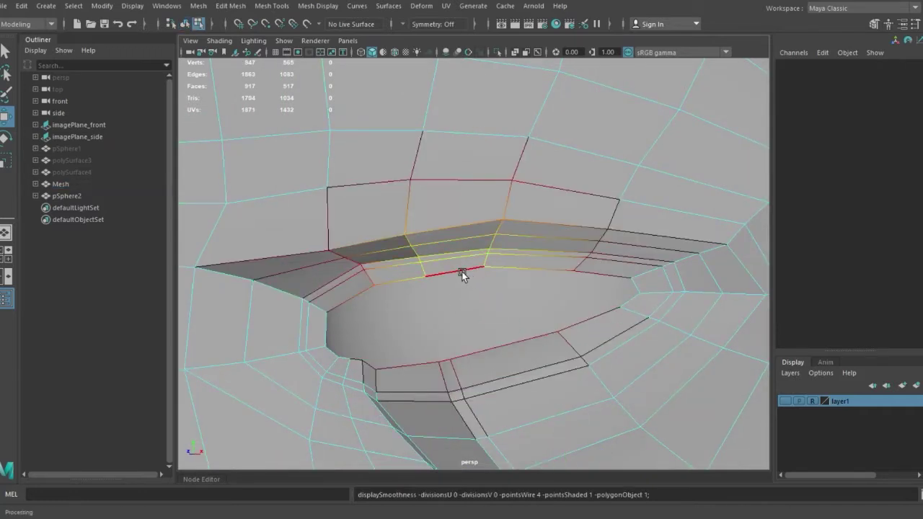
double_click(463, 269)
key(ctrl+e)
mouse_move(543, 274)
alt+mouse_down()
mouse_move(530, 330)
mouse_move(292, 371)
mouse_move(384, 336)
mouse_move(472, 373)
mouse_move(366, 373)
alt+mouse_up()
mouse_move(362, 436)
alt+mouse_down()
mouse_move(451, 388)
mouse_move(359, 390)
alt+mouse_up()
key(F8)
key(3)
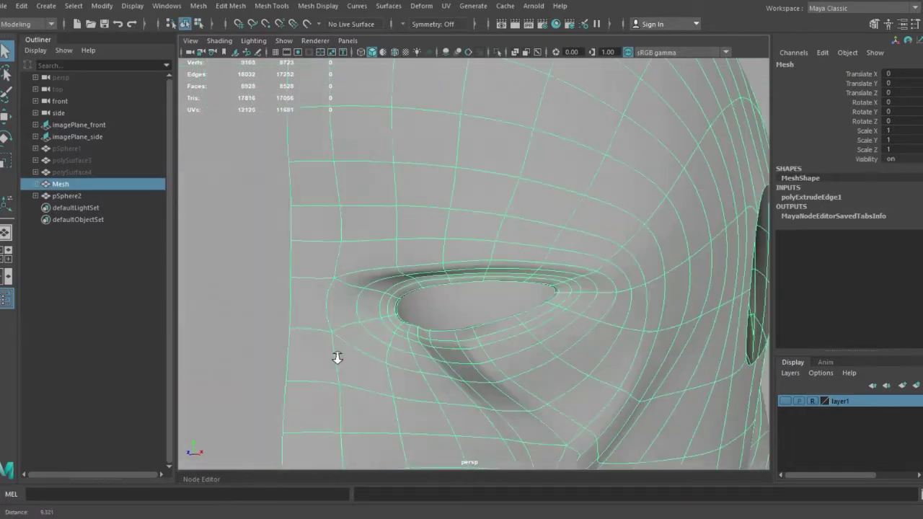
- Inspect the smoothed head from several angles, then switch to the front orthographic view
mouse_move(484, 370)
alt+mouse_down()
mouse_move(451, 368)
mouse_move(425, 352)
mouse_move(499, 365)
alt+mouse_up()
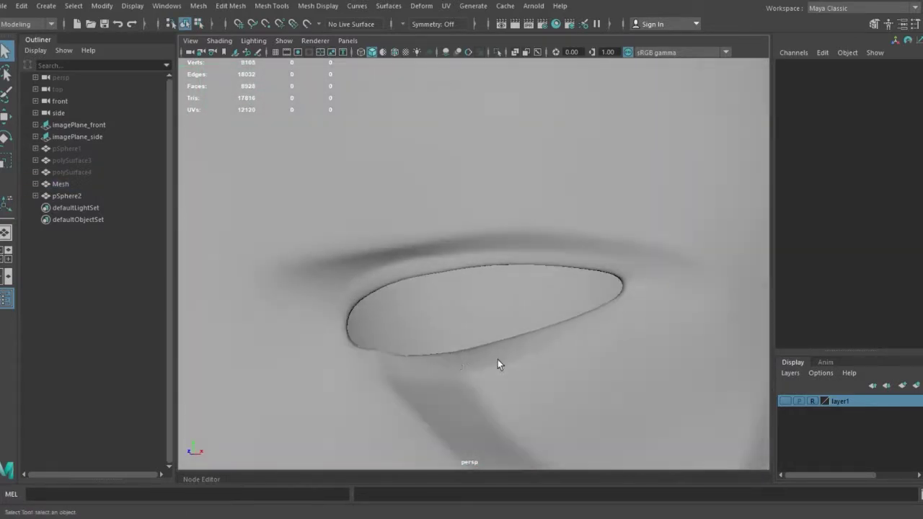
alt+right_drag(498, 365, 272, 332)
click(332, 345)
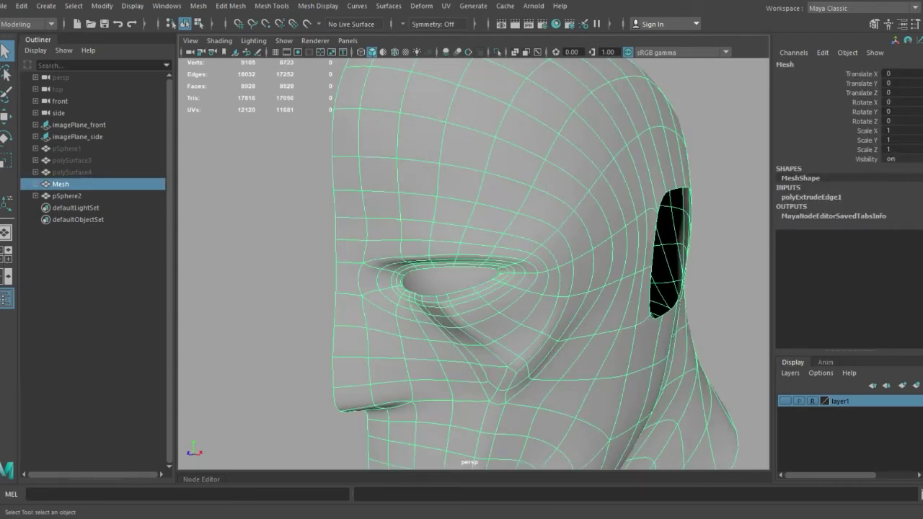
mouse_move(416, 336)
alt+mouse_down()
mouse_move(299, 315)
mouse_move(264, 324)
alt+mouse_up()
alt+right_drag(265, 324, 315, 324)
alt+drag(316, 324, 375, 310)
alt+right_drag(375, 310, 407, 305)
mouse_move(406, 305)
alt+mouse_down()
mouse_move(373, 276)
mouse_move(454, 322)
alt+mouse_up()
key(space)
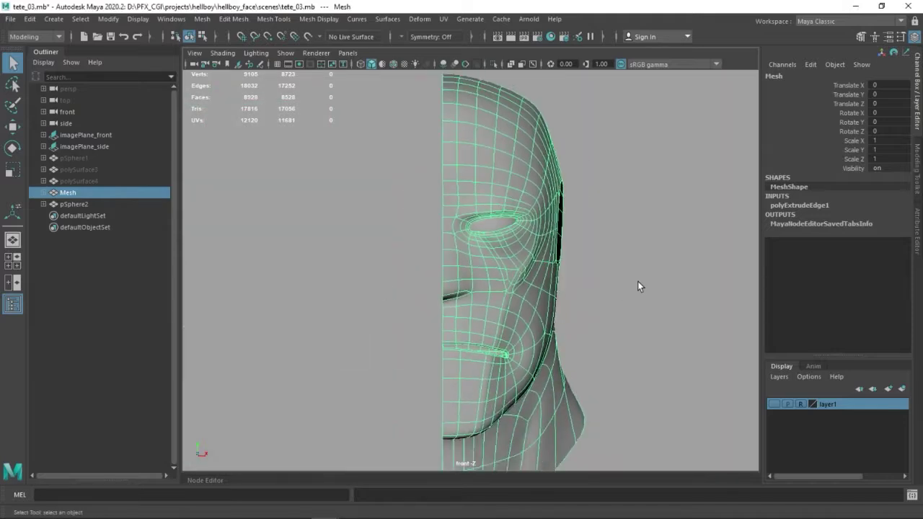
- Mirror the head half with Duplicate Special at Scale X -1 into a full head
alt+right_drag(638, 287, 542, 277)
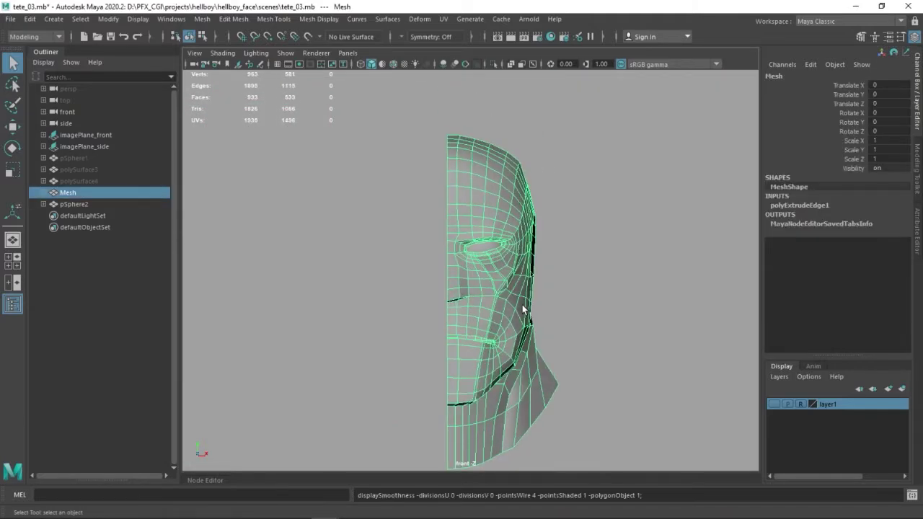
shift+right_click(525, 309)
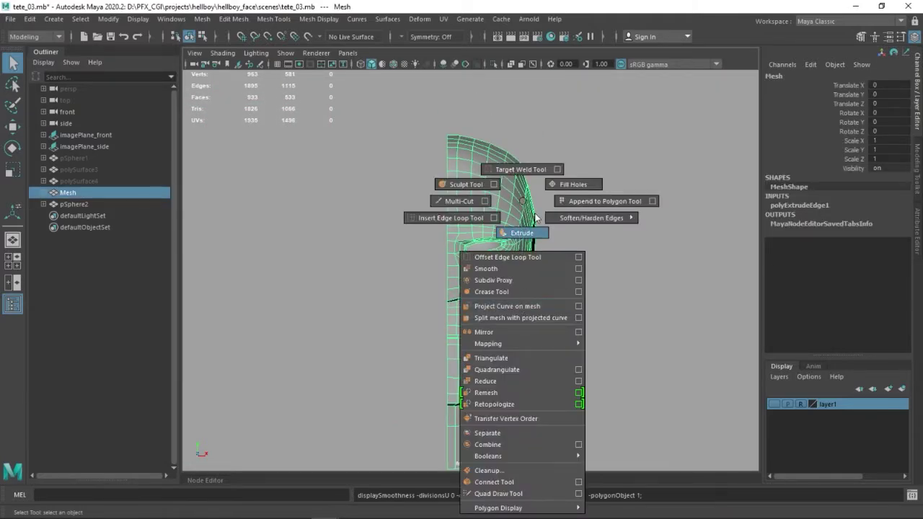
click(29, 19)
click(176, 198)
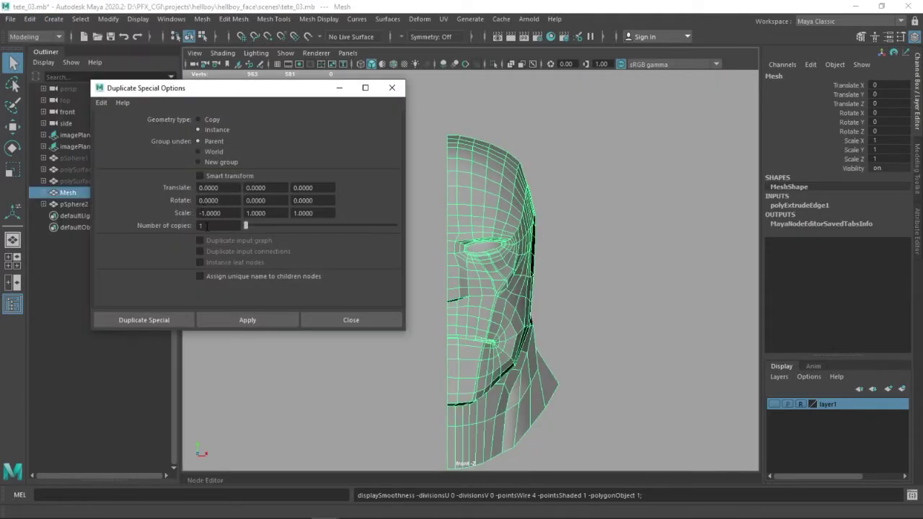
click(142, 320)
mouse_move(278, 280)
alt+mouse_down()
mouse_move(599, 318)
mouse_move(591, 288)
mouse_move(581, 329)
mouse_move(529, 361)
mouse_move(651, 371)
alt+mouse_up()
- Duplicate the eyeball as pSphere3 and set its Scale X to -1.688 for the second socket
click(591, 282)
scroll(577, 275, up, 5)
click(538, 276)
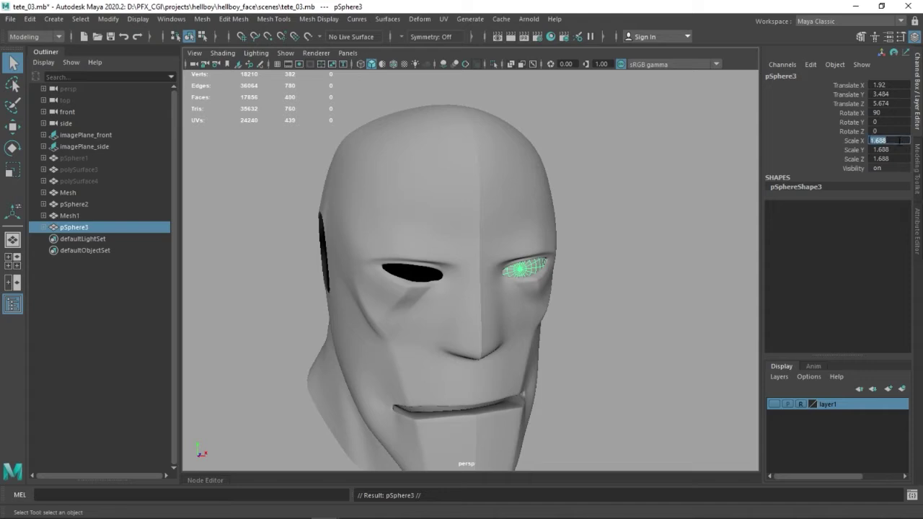
alt+drag(584, 301, 582, 280)
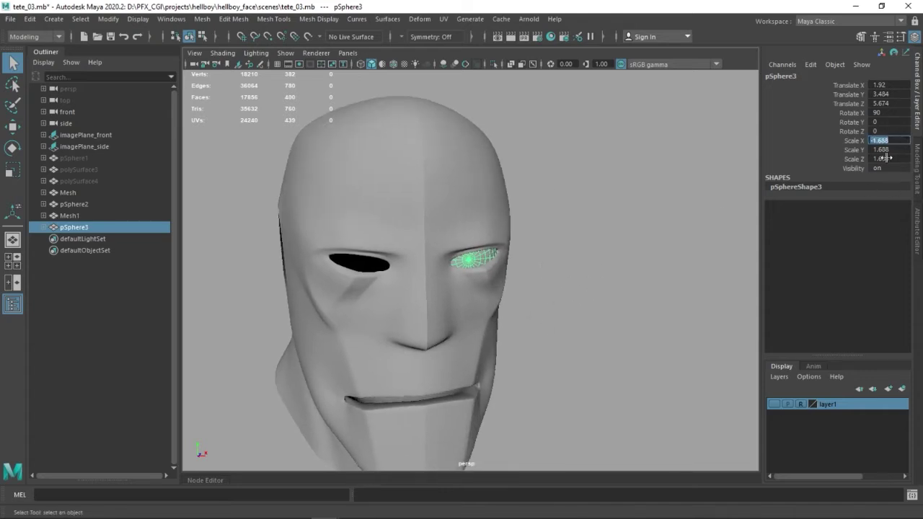
text(688)
key(Return)
mouse_move(469, 288)
alt+mouse_down()
mouse_move(412, 303)
mouse_move(418, 347)
mouse_move(325, 345)
mouse_move(555, 301)
alt+mouse_up()
click(387, 325)
key(space)
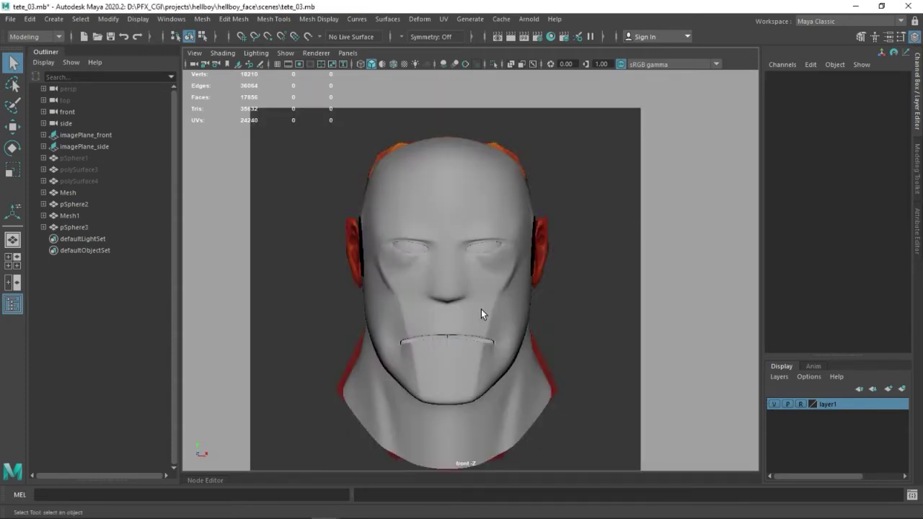
- Orbit around both head halves and select the mirrored left head half
key(space)
mouse_move(530, 317)
alt+mouse_down()
mouse_move(466, 336)
mouse_move(522, 334)
mouse_move(523, 342)
mouse_move(581, 329)
mouse_move(404, 346)
alt+mouse_up()
key(space)
scroll(497, 321, up, 5)
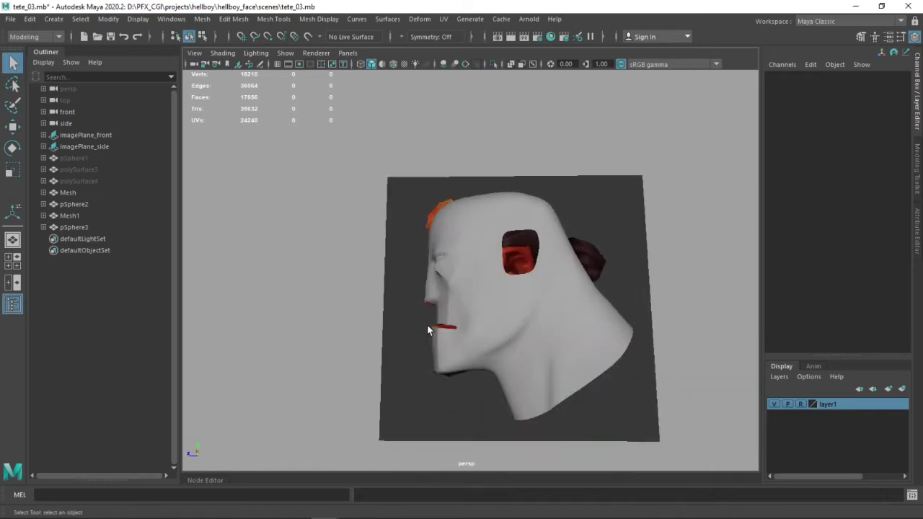
scroll(393, 351, up, 4)
alt+right_drag(393, 351, 675, 332)
scroll(504, 302, up, 2)
click(495, 285)
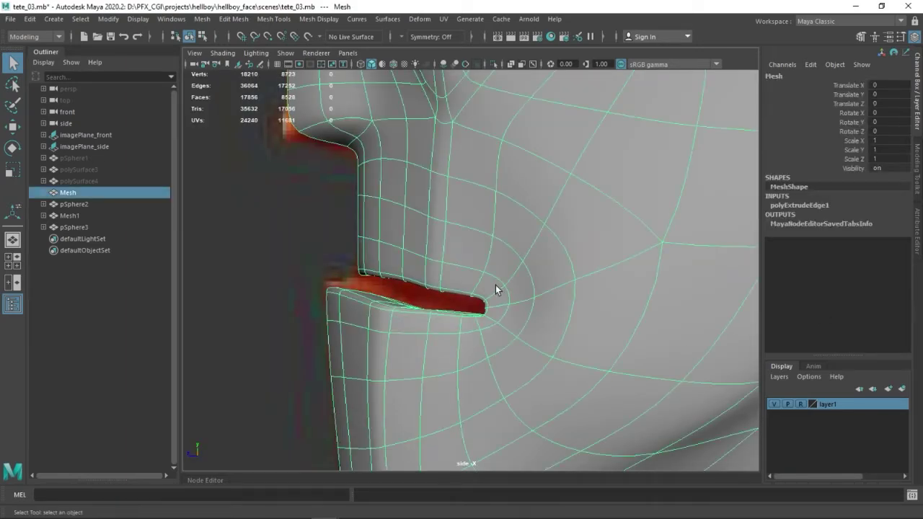
scroll(488, 301, up, 2)
scroll(369, 296, up, 2)
key(space)
drag(495, 288, 495, 225)
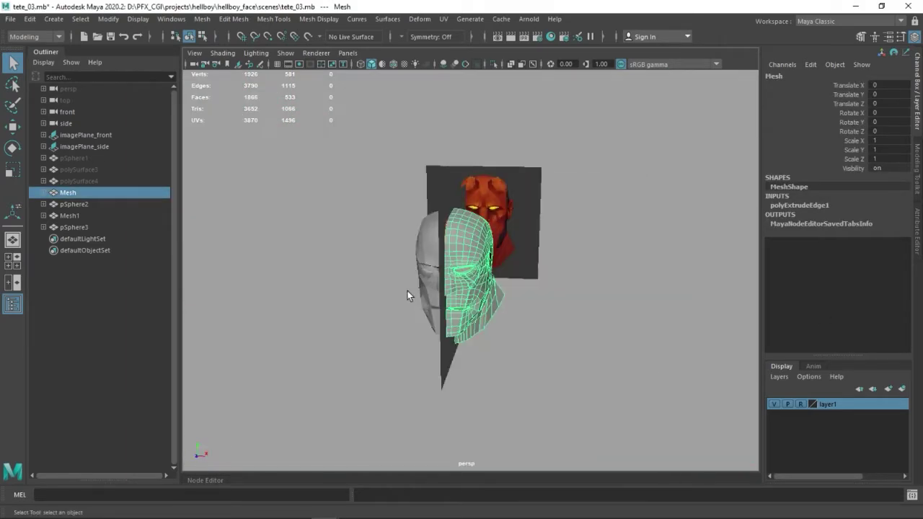
click(426, 296)
- Add the mirrored head half and the eyeball to layer1
right_click(833, 403)
click(838, 288)
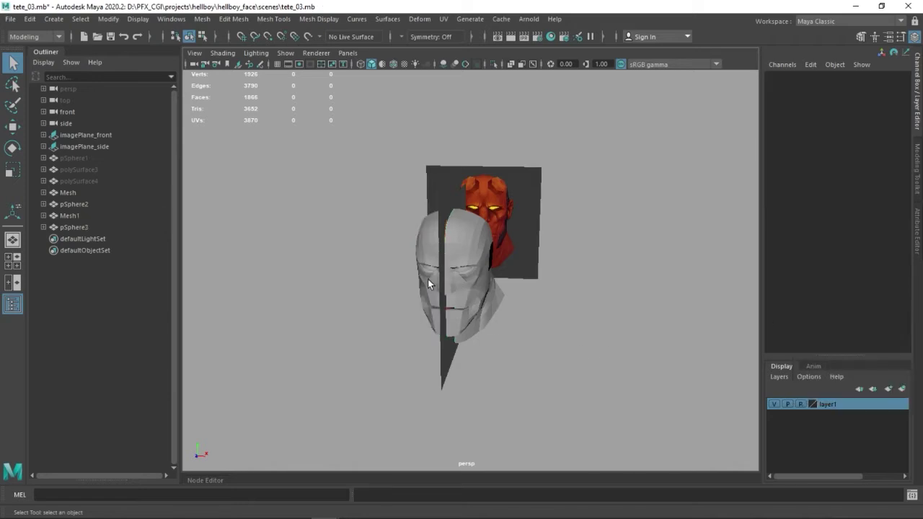
right_click(854, 411)
click(845, 299)
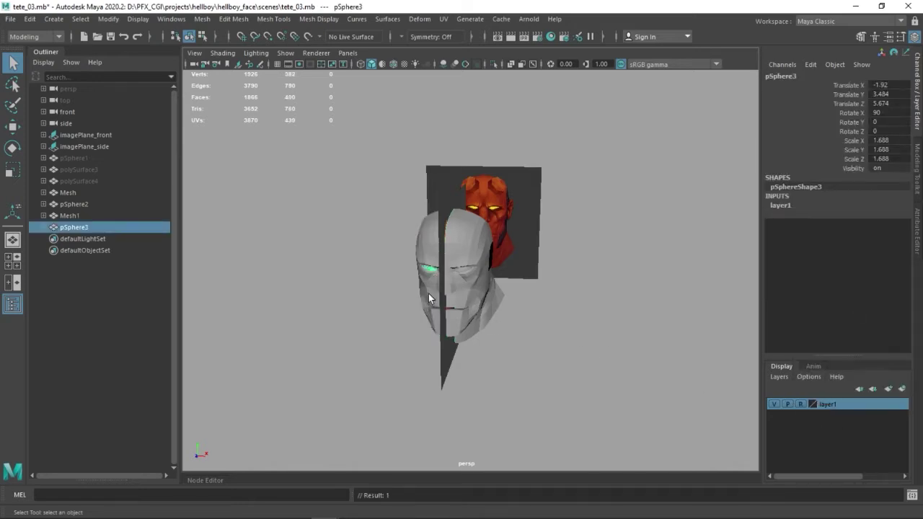
- Select the mouth-corner vertex of the right head half in the wireframe side view
click(476, 288)
key(space)
drag(495, 299, 556, 329)
key(F8)
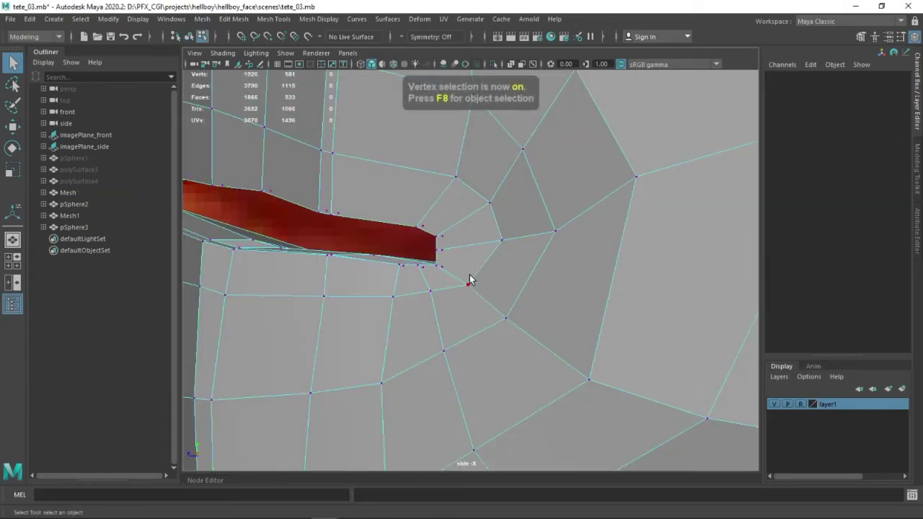
key(4)
drag(431, 247, 447, 257)
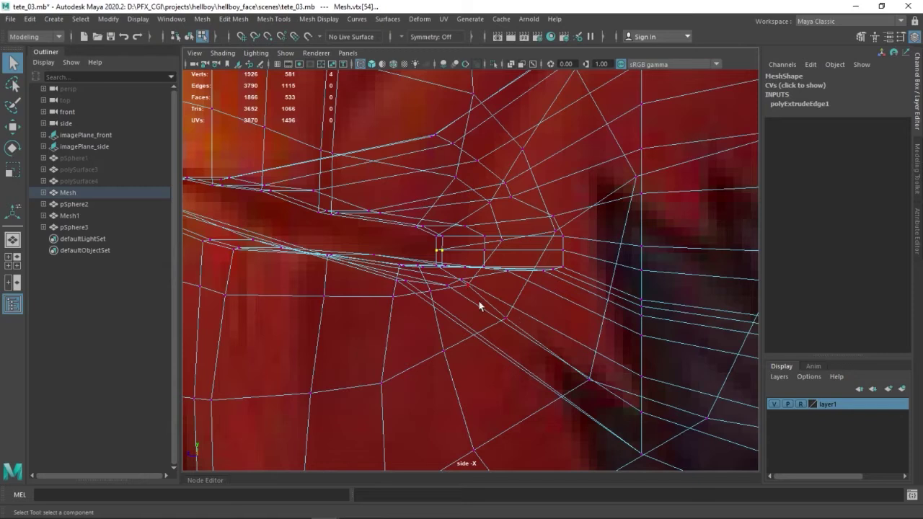
- Inspect the mouth-corner vertex from perspective and side views, in wireframe and shaded
key(space)
alt+drag(473, 288, 424, 315)
key(5)
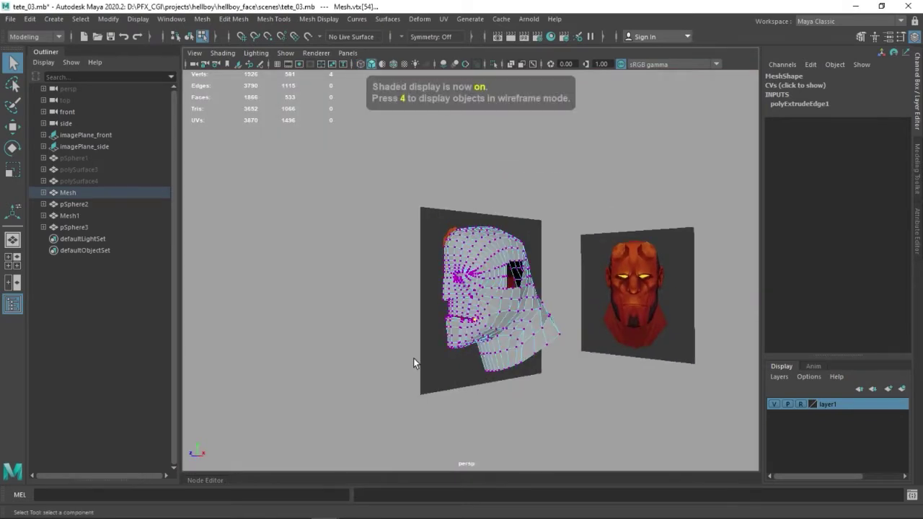
alt+right_drag(414, 363, 521, 301)
key(space)
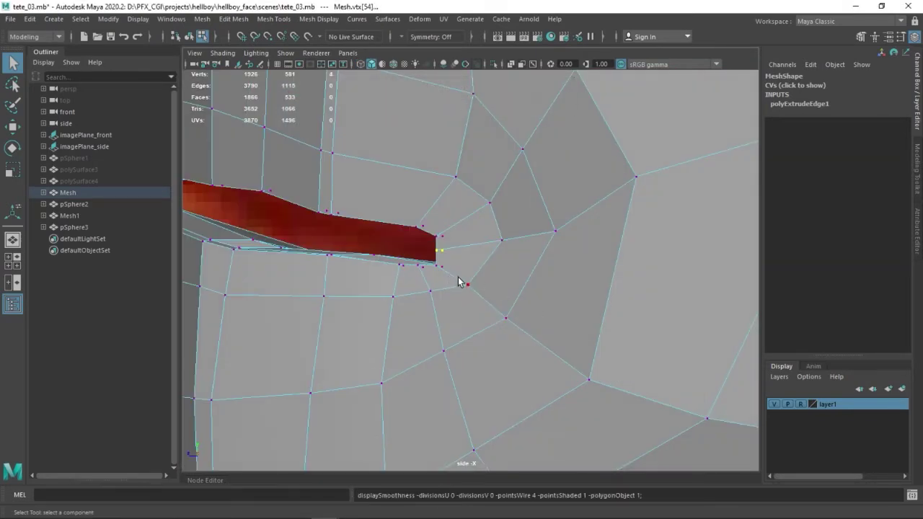
key(4)
key(space)
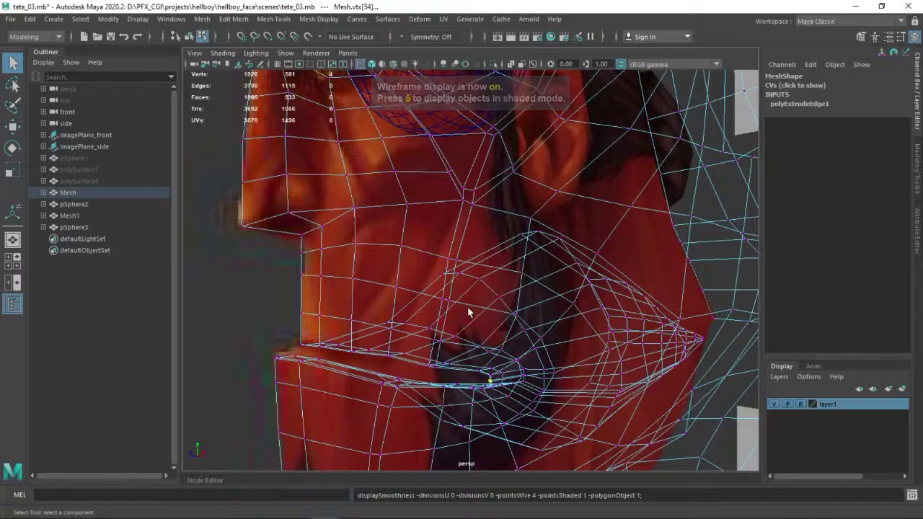
alt+drag(469, 313, 399, 330)
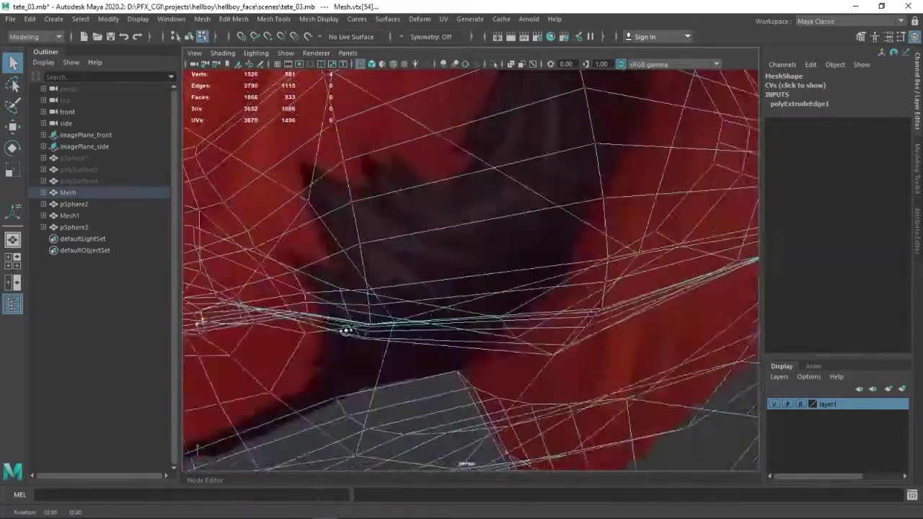
alt+middle_drag(399, 331, 425, 335)
alt+drag(424, 335, 422, 330)
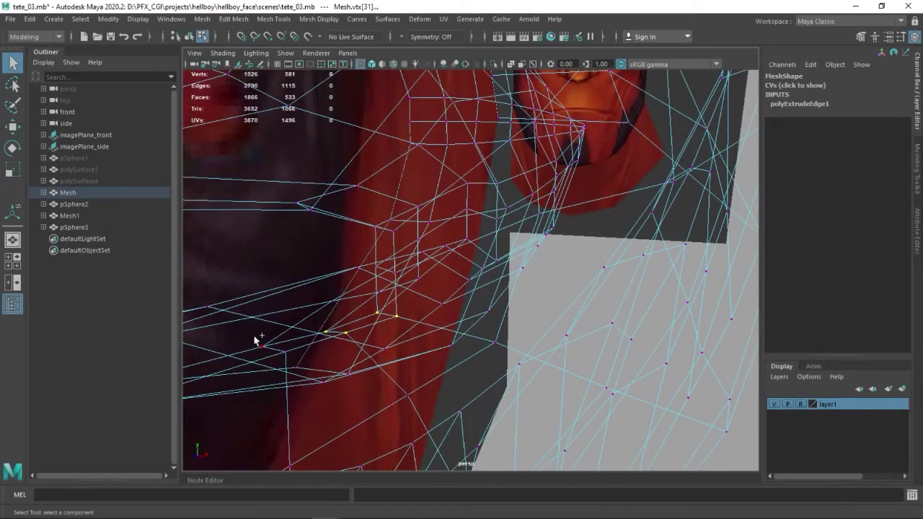
key(space)
key(5)
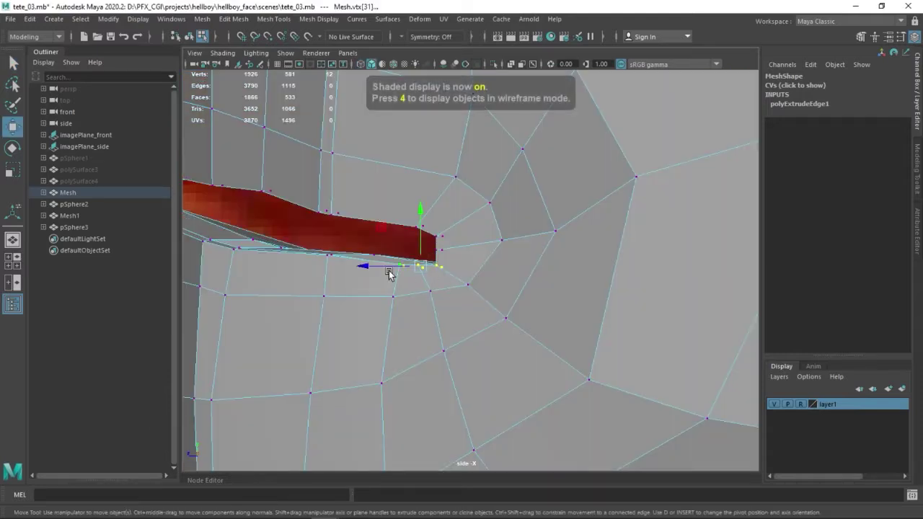
- Reposition the mouth-corner vertices against the reference head, ending in a shaded perspective view
key(space)
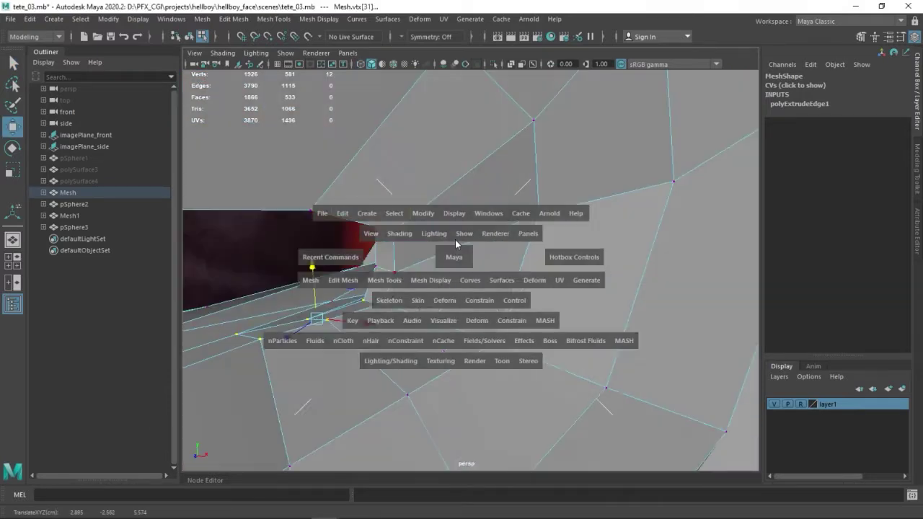
click(455, 242)
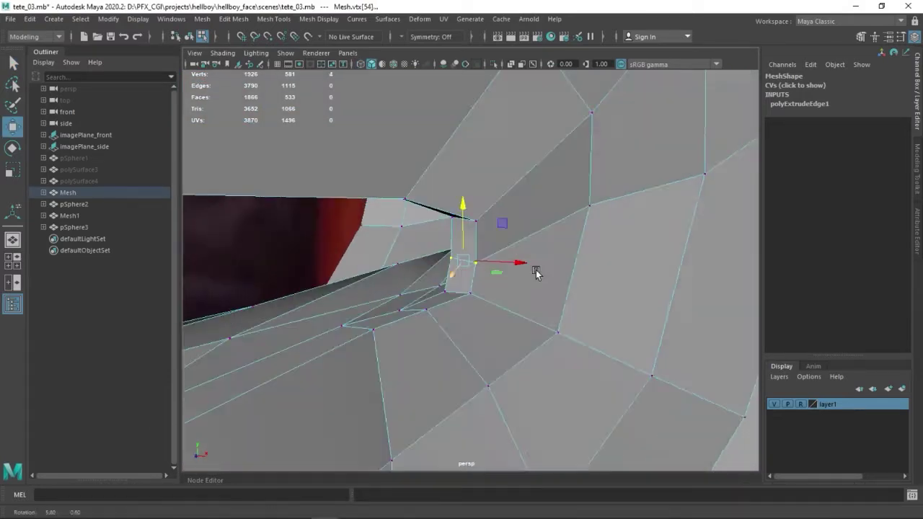
key(space)
drag(478, 281, 420, 254)
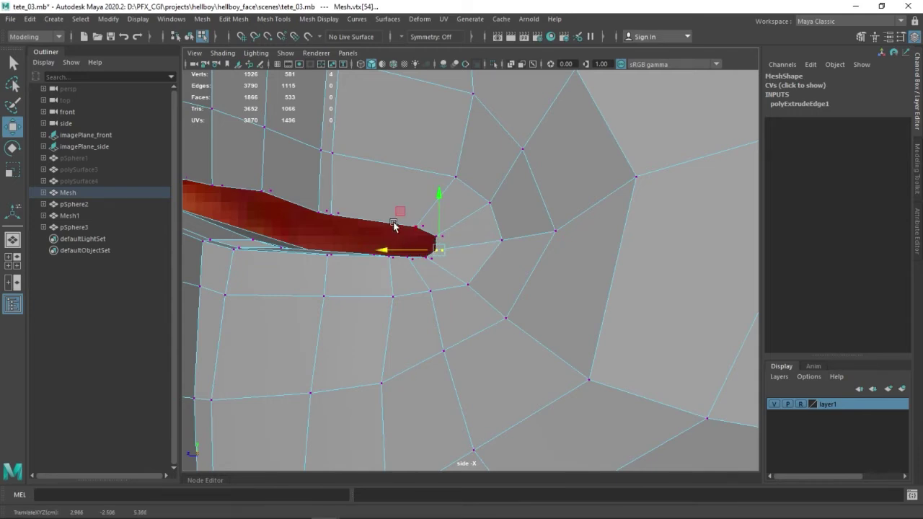
key(4)
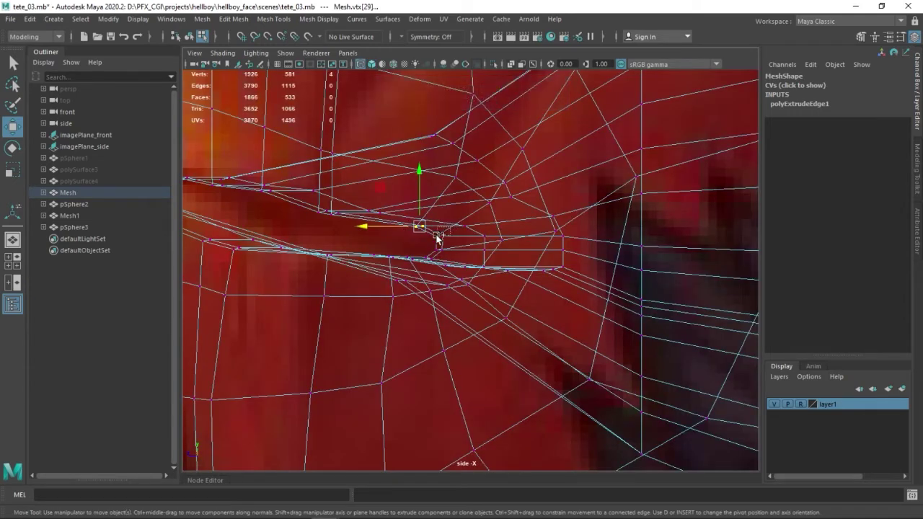
key(5)
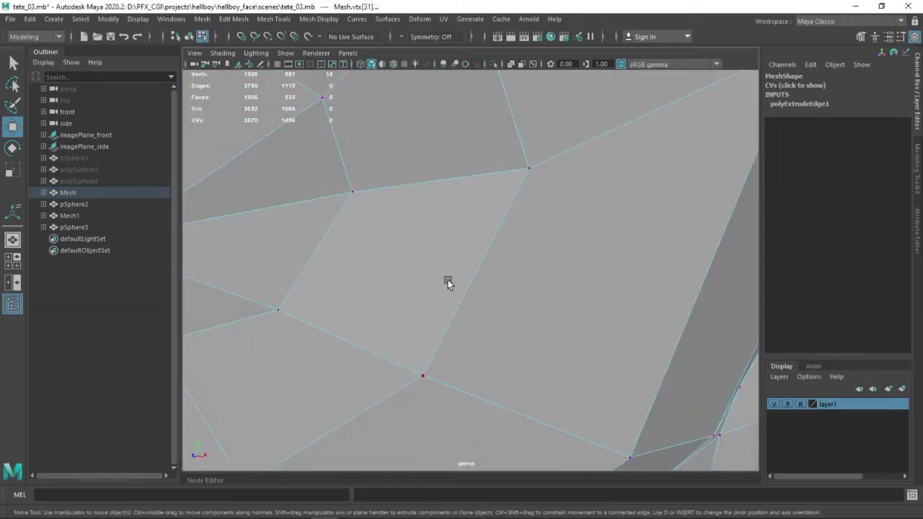
key(4)
mouse_move(377, 334)
alt+mouse_down()
mouse_move(305, 340)
mouse_move(339, 303)
mouse_move(400, 319)
mouse_move(349, 321)
mouse_move(478, 354)
mouse_move(412, 330)
mouse_move(346, 233)
alt+mouse_up()
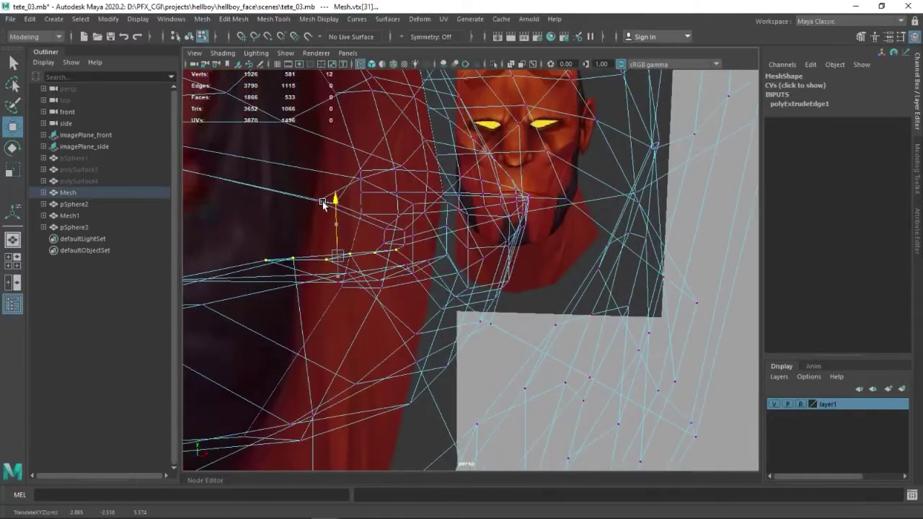
mouse_move(424, 251)
alt+mouse_down()
mouse_move(417, 261)
mouse_move(448, 284)
mouse_move(465, 319)
mouse_move(410, 283)
alt+mouse_up()
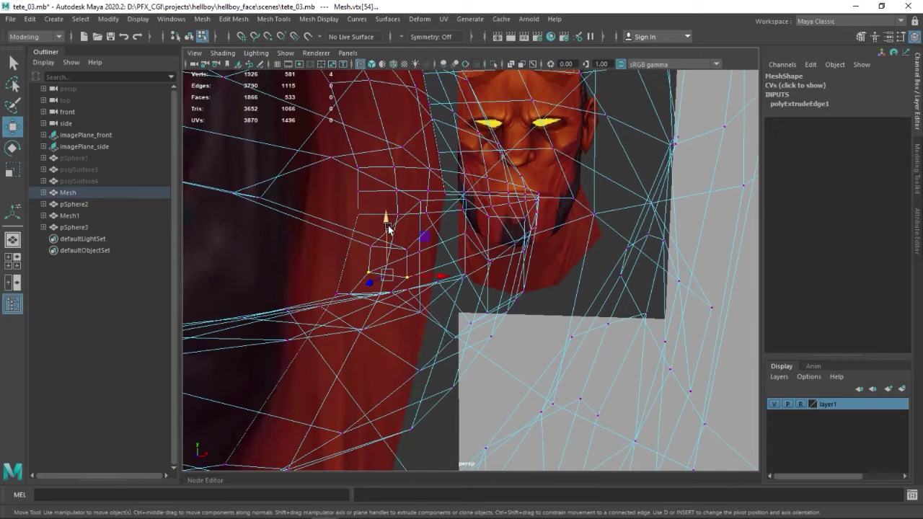
mouse_move(426, 249)
alt+shift+right_down()
mouse_move(457, 264)
mouse_move(350, 224)
alt+shift+right_up()
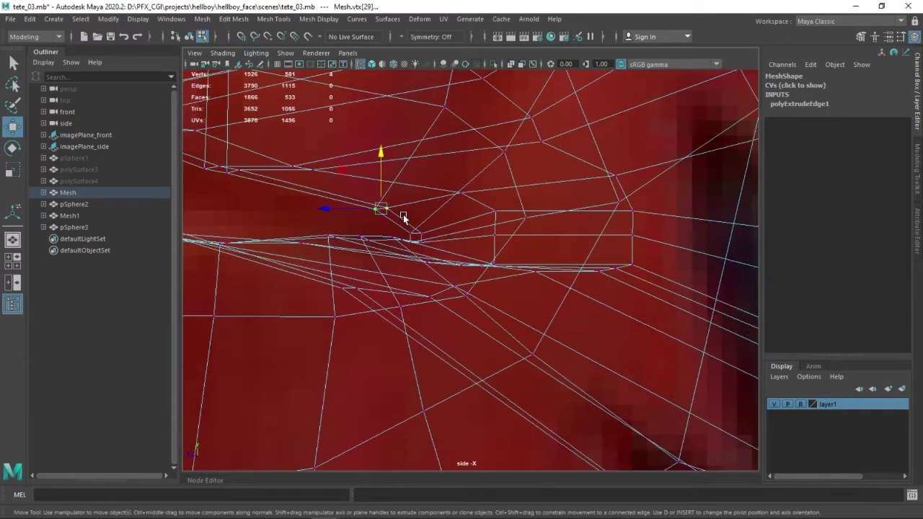
mouse_move(382, 177)
alt+mouse_down()
mouse_move(388, 272)
mouse_move(490, 294)
alt+mouse_up()
key(space)
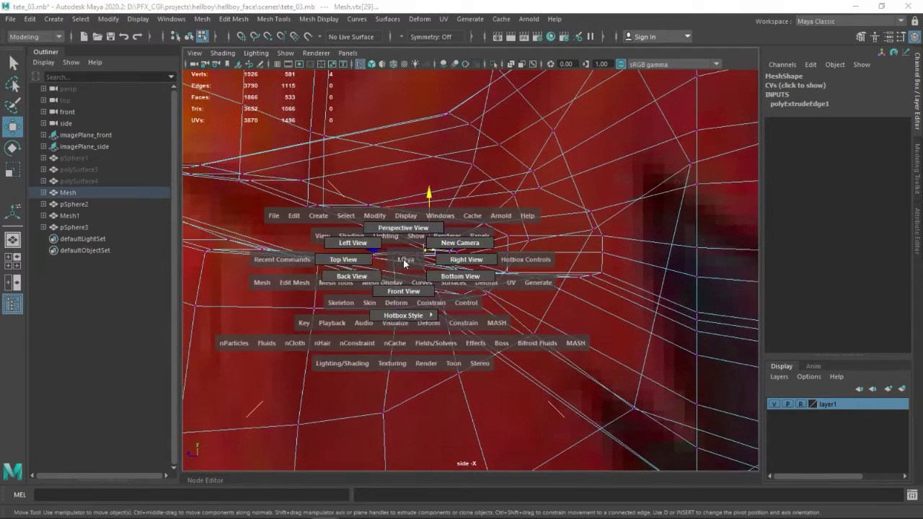
drag(423, 258, 480, 208)
key(5)
scroll(480, 208, down, 10)
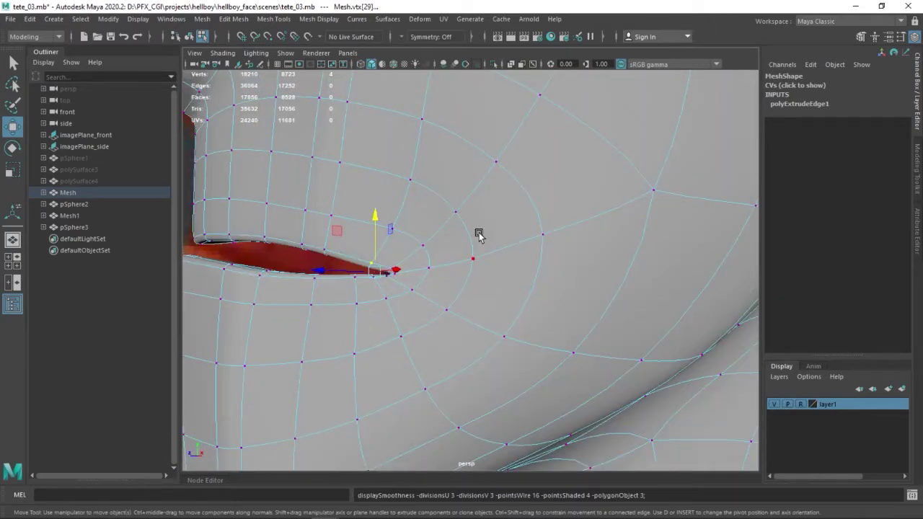
- Select the head mesh, turn off smooth preview, and edit its lip-corner vertices in wireframe
key(F8)
scroll(439, 360, down, 5)
alt+drag(438, 361, 385, 331)
key(bracketleft)
scroll(431, 317, up, 3)
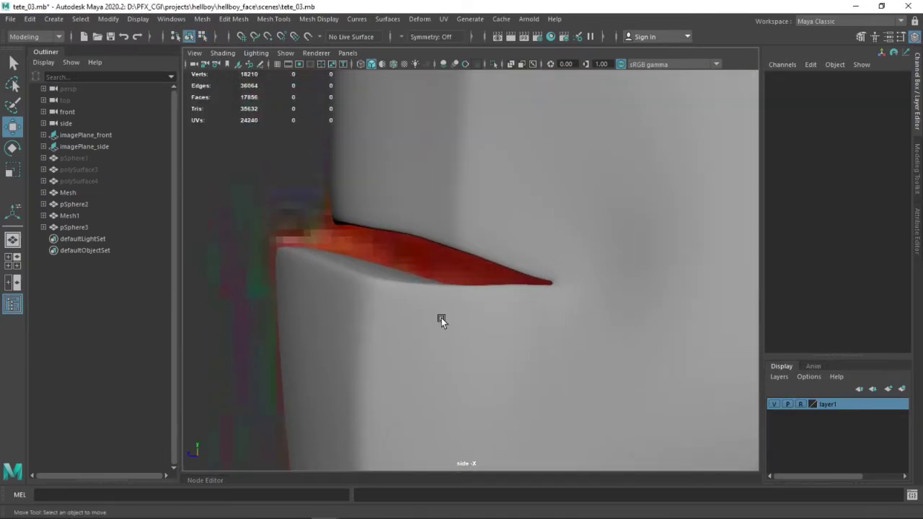
click(426, 302)
key(1)
key(4)
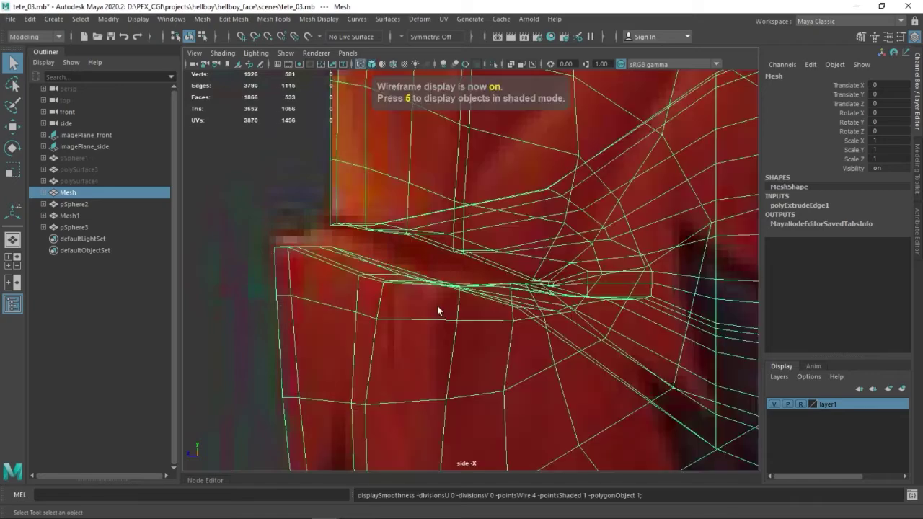
key(F8)
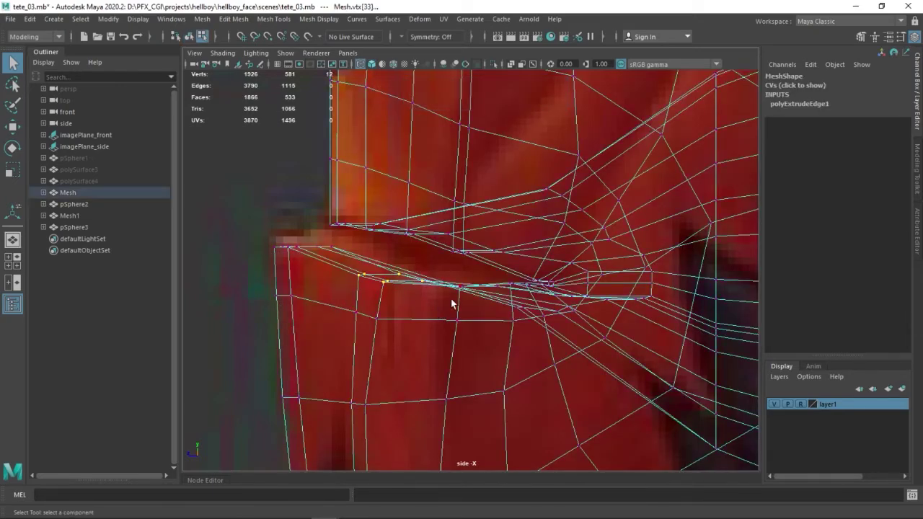
key(bracketleft)
mouse_move(498, 299)
alt+mouse_down()
mouse_move(578, 344)
mouse_move(486, 357)
mouse_move(407, 320)
mouse_move(441, 352)
alt+mouse_up()
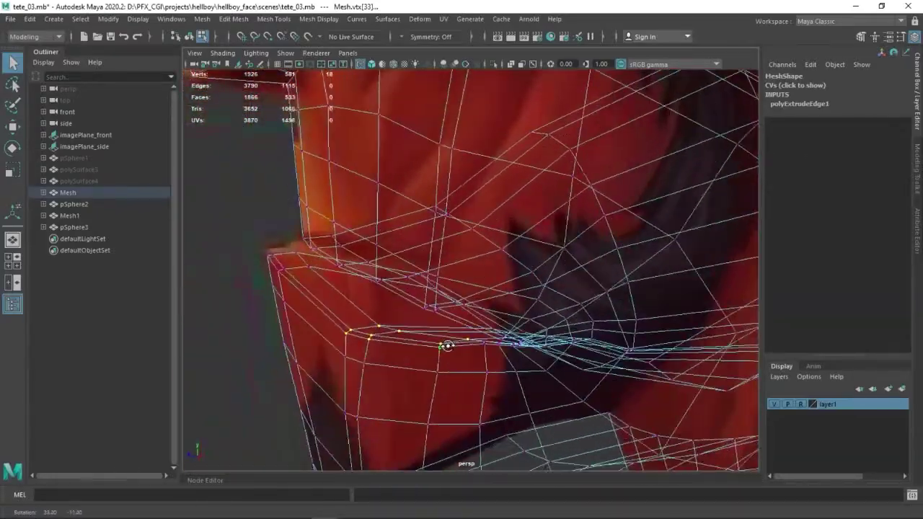
- Move the selected lip vertices into a level line and deselect the head
key(w)
drag(404, 280, 455, 325)
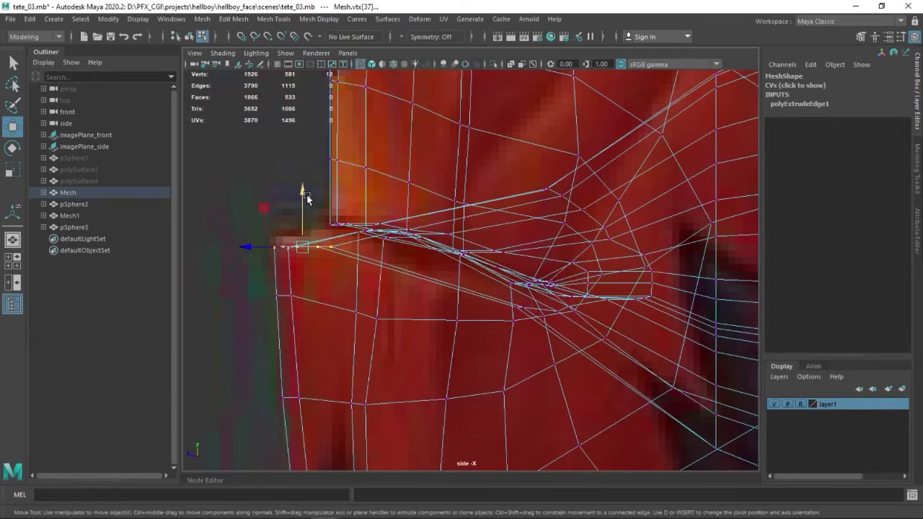
mouse_move(386, 254)
alt+mouse_down()
mouse_move(448, 306)
mouse_move(327, 310)
mouse_move(286, 334)
mouse_move(427, 343)
mouse_move(279, 334)
mouse_move(429, 373)
mouse_move(495, 367)
mouse_move(476, 358)
mouse_move(429, 387)
mouse_move(554, 369)
mouse_move(429, 352)
mouse_move(523, 346)
mouse_move(507, 375)
mouse_move(406, 342)
alt+mouse_up()
key(F8)
click(318, 329)
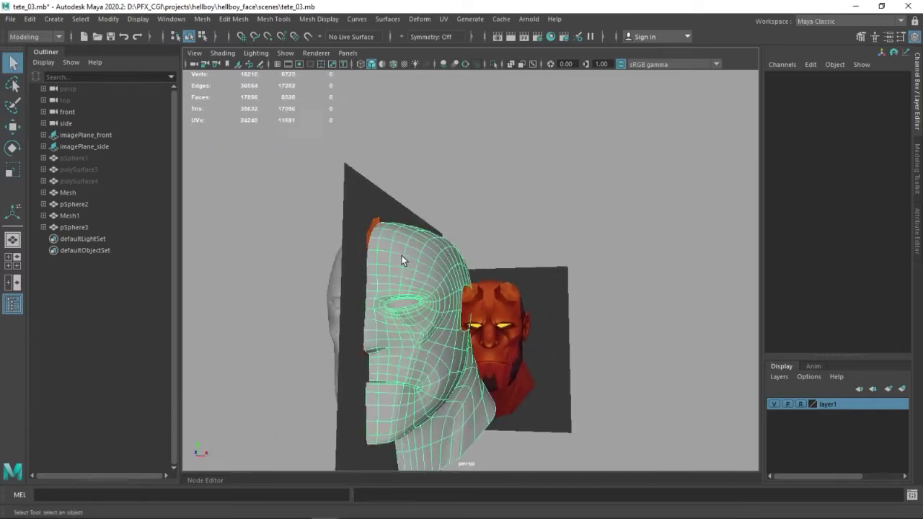
- Turn on X-ray for the head mesh and select the faces on top of the head
click(402, 261)
key(f)
click(222, 53)
click(242, 149)
mouse_move(522, 227)
alt+middle_down()
mouse_move(409, 331)
mouse_move(352, 324)
alt+middle_up()
key(1)
key(F11)
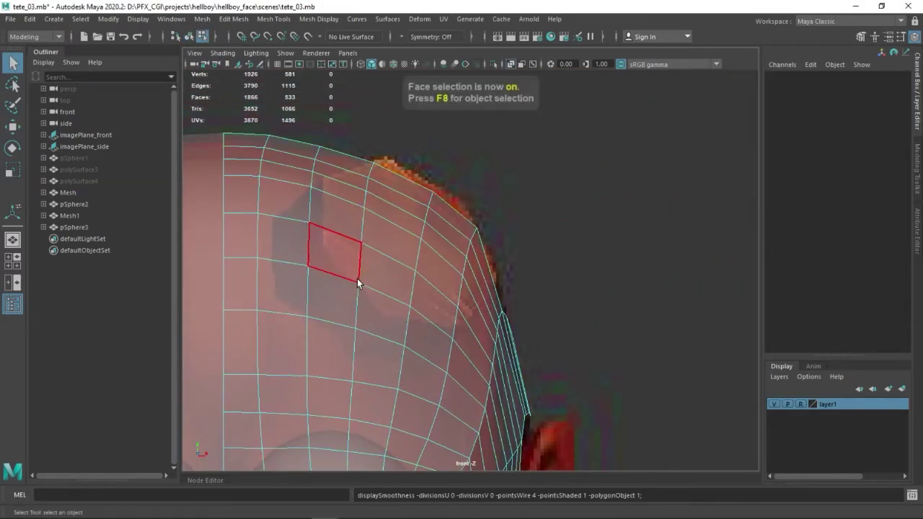
click(344, 221)
mouse_move(346, 262)
alt+mouse_down()
mouse_move(427, 308)
mouse_move(386, 337)
mouse_move(330, 339)
mouse_move(378, 341)
alt+mouse_up()
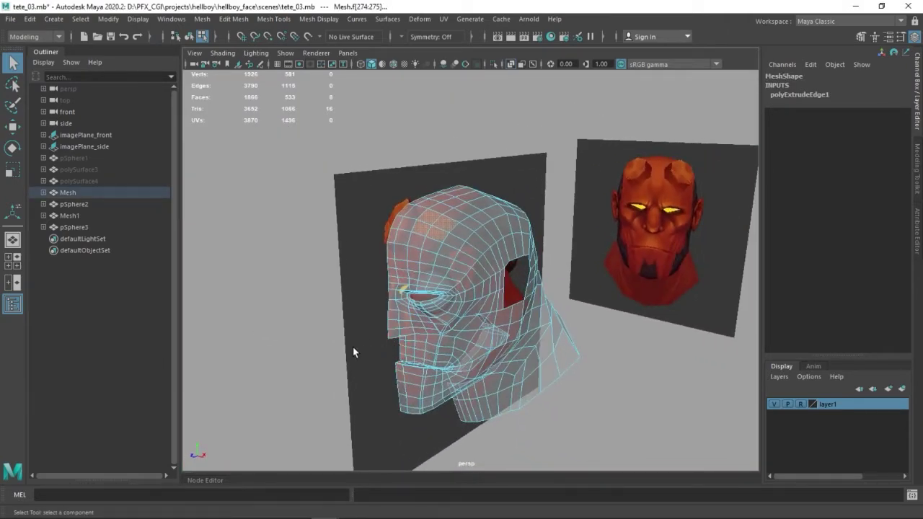
alt+drag(358, 307, 433, 262)
- Circularize the selected faces with Normal Offset -0.2 and Radial Offset 0.47
click(278, 21)
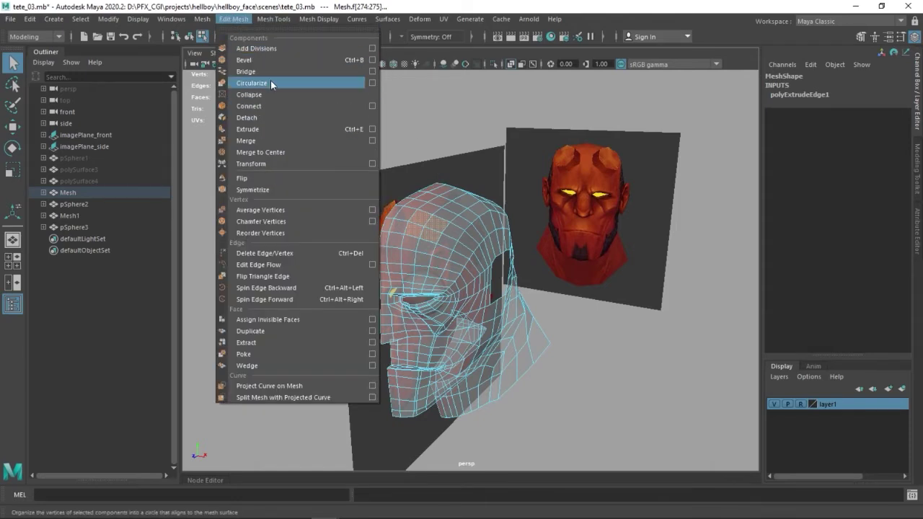
click(372, 83)
click(258, 290)
mouse_move(404, 317)
alt+mouse_down()
mouse_move(452, 336)
mouse_move(655, 294)
alt+mouse_up()
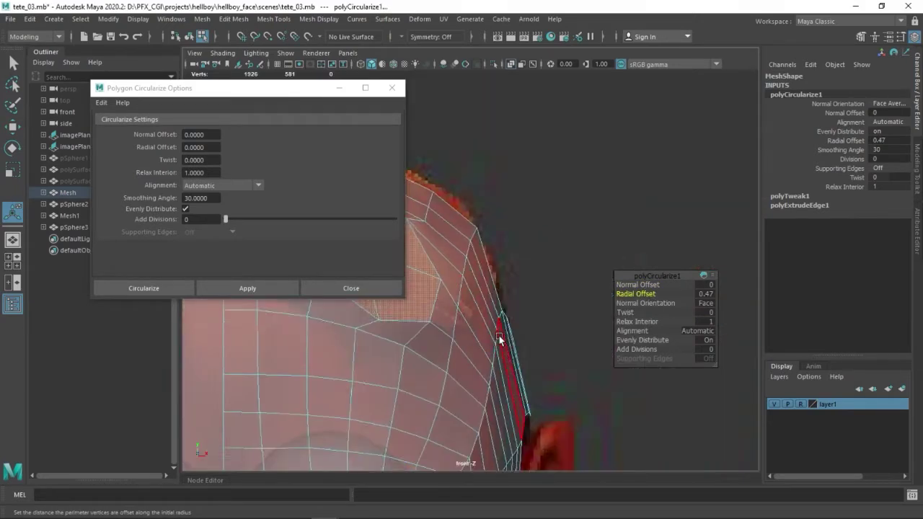
mouse_move(631, 318)
alt+mouse_down()
mouse_move(546, 339)
mouse_move(442, 315)
mouse_move(544, 284)
mouse_move(644, 285)
mouse_move(627, 286)
alt+mouse_up()
alt+drag(627, 286, 490, 344)
mouse_move(602, 306)
alt+mouse_down()
mouse_move(414, 373)
mouse_move(608, 341)
mouse_move(550, 357)
mouse_move(515, 344)
mouse_move(490, 353)
alt+mouse_up()
middle_drag(490, 354, 497, 349)
mouse_move(498, 349)
alt+mouse_down()
mouse_move(449, 380)
mouse_move(484, 334)
mouse_move(611, 317)
mouse_move(660, 350)
mouse_move(604, 351)
mouse_move(632, 344)
mouse_move(536, 366)
mouse_move(580, 212)
alt+mouse_up()
mouse_move(531, 177)
alt+mouse_down()
mouse_move(478, 253)
mouse_move(419, 302)
mouse_move(423, 329)
alt+mouse_up()
alt+right_drag(422, 329, 436, 315)
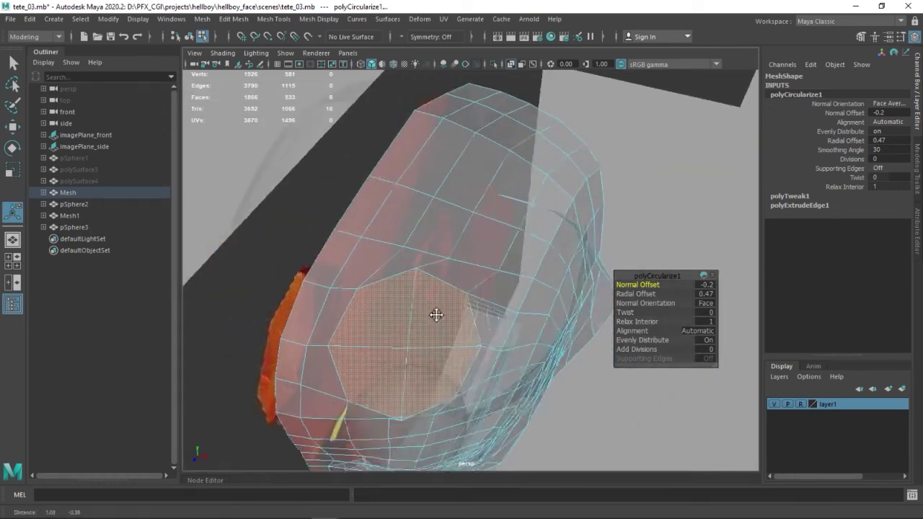
alt+drag(437, 315, 660, 312)
- Select vertices beside the circular patch with the Move tool active
key(F9)
mouse_move(416, 262)
alt+mouse_down()
mouse_move(343, 311)
mouse_move(368, 258)
alt+mouse_up()
key(w)
click(364, 252)
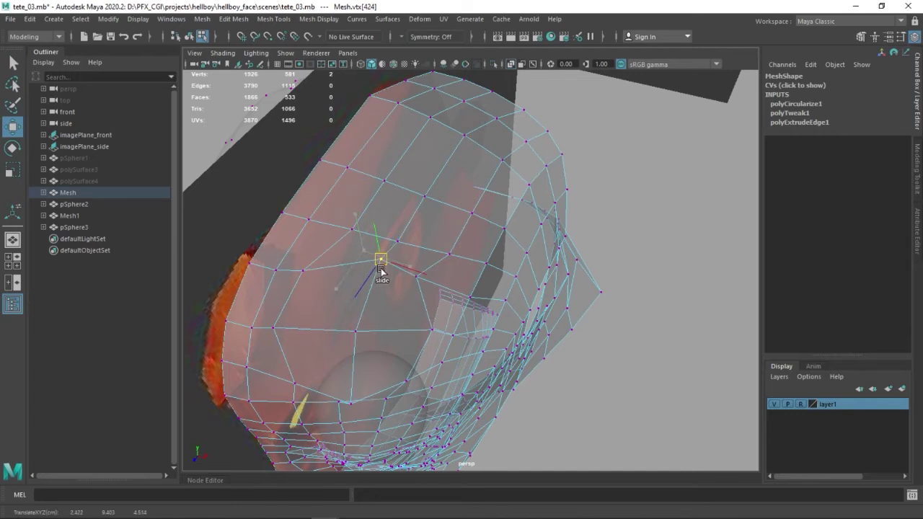
mouse_move(374, 268)
alt+mouse_down()
mouse_move(369, 310)
mouse_move(404, 253)
mouse_move(326, 395)
mouse_move(361, 375)
mouse_move(397, 332)
mouse_move(365, 383)
mouse_move(504, 363)
mouse_move(494, 339)
mouse_move(375, 324)
alt+mouse_up()
click(318, 389)
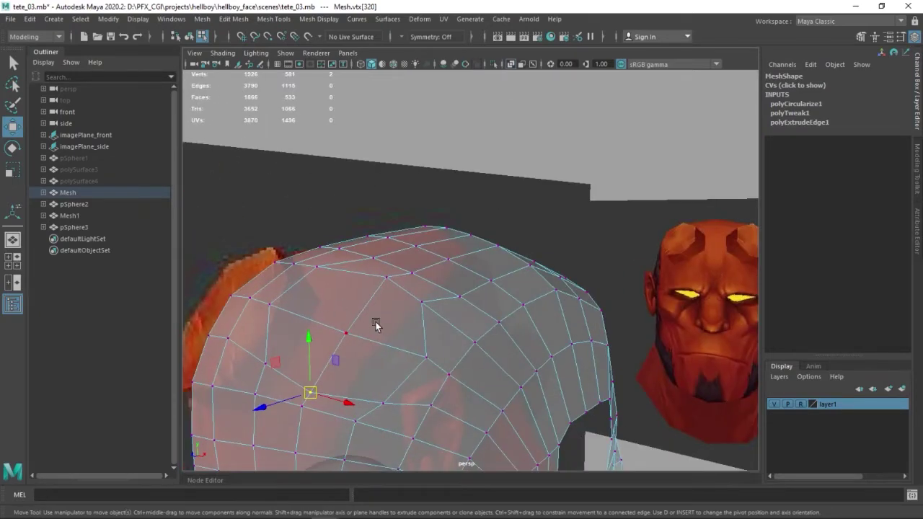
- Extrude the circular face patch upward to a Local Translate Z of 1.335
key(ctrl+F11)
key(ctrl+e)
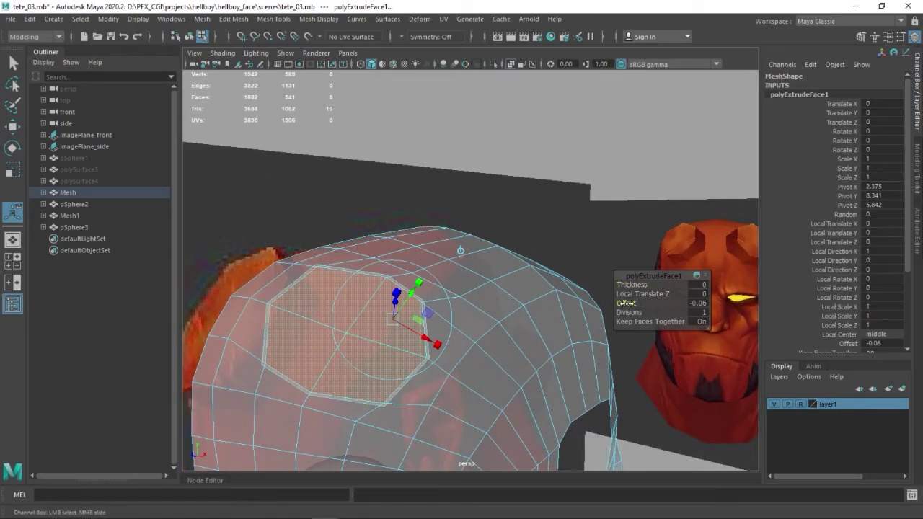
alt+drag(543, 336, 318, 339)
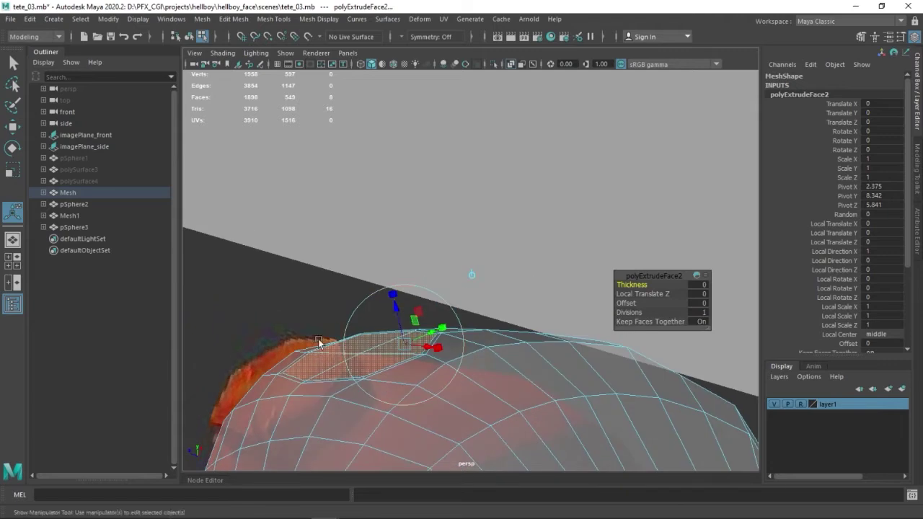
drag(359, 265, 359, 258)
mouse_move(359, 258)
alt+mouse_down()
mouse_move(404, 361)
mouse_move(426, 355)
mouse_move(383, 383)
mouse_move(400, 380)
mouse_move(377, 377)
mouse_move(418, 383)
alt+mouse_up()
key(3)
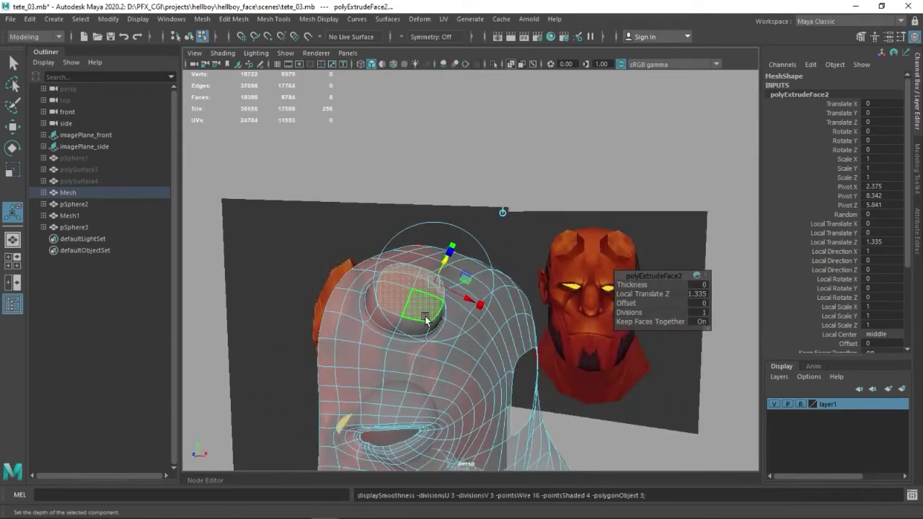
key(1)
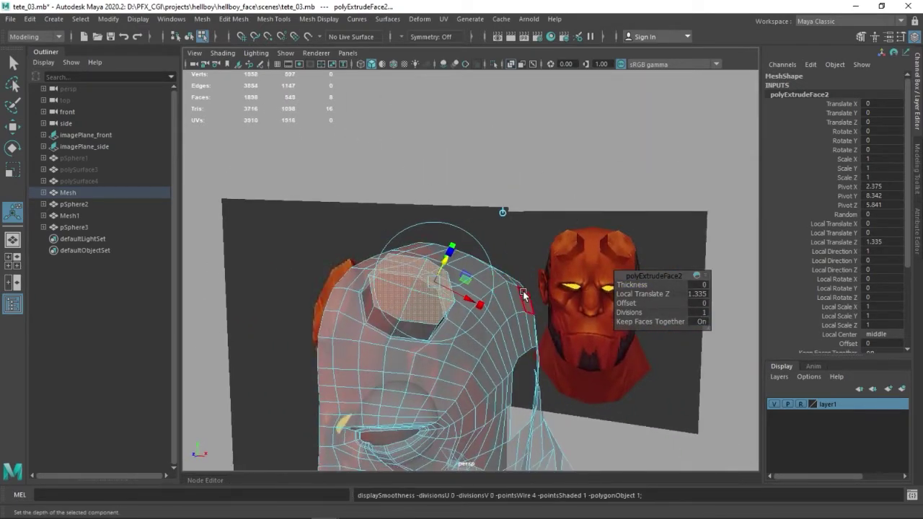
- Bevel the stump's edges at Fraction 0.03 and reselect the head mesh
key(F10)
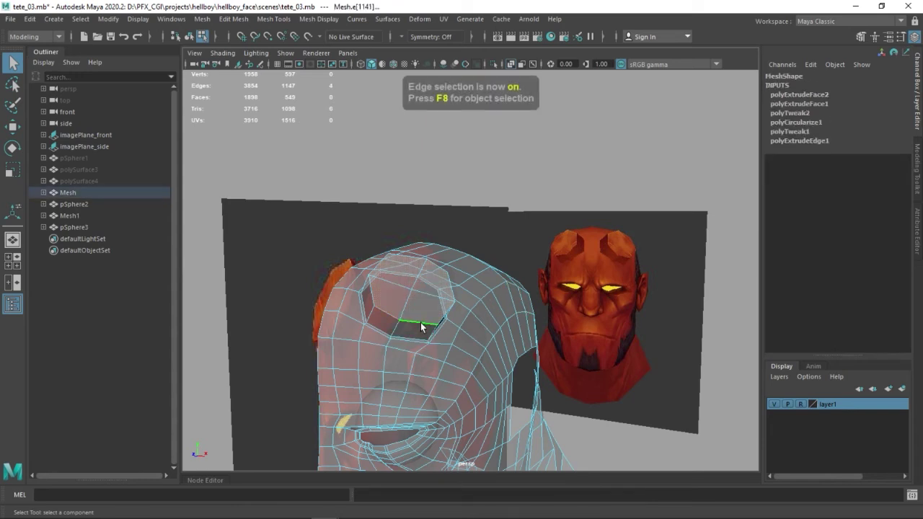
alt+drag(372, 291, 410, 291)
alt+drag(409, 267, 534, 285)
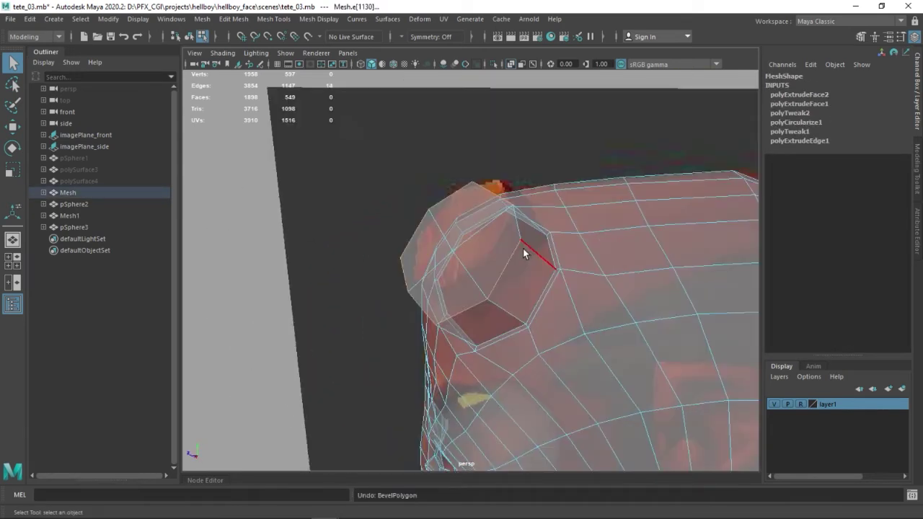
key(ctrl+b)
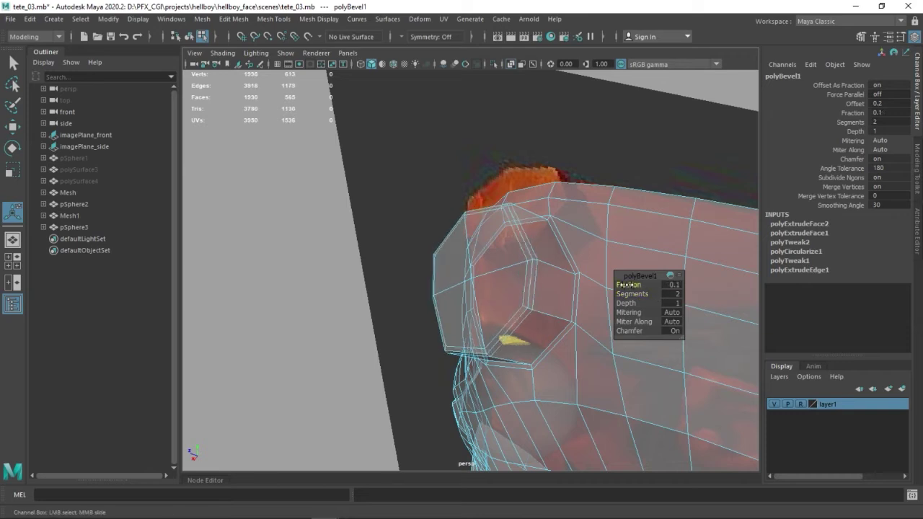
alt+drag(632, 286, 419, 330)
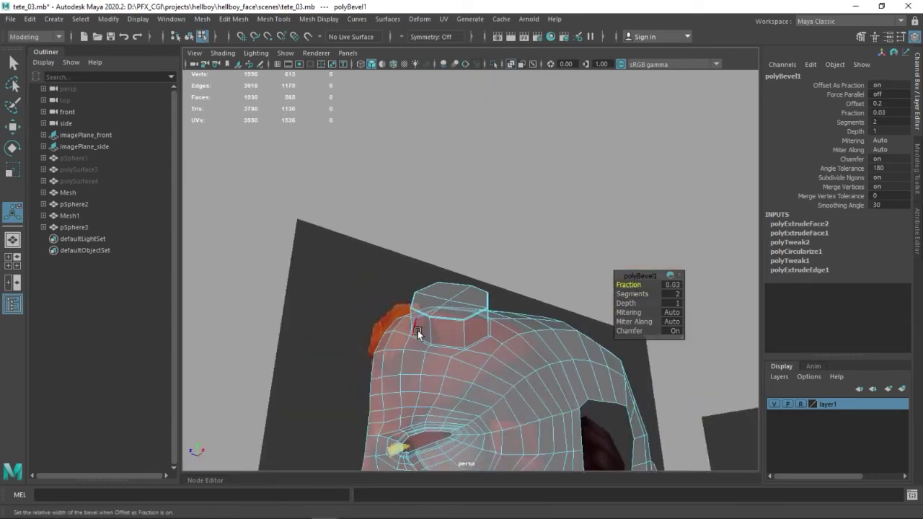
key(F8)
alt+drag(619, 261, 590, 348)
click(590, 349)
- Turn off X-ray and inspect the head with the reference image planes hidden, then shown again
click(223, 53)
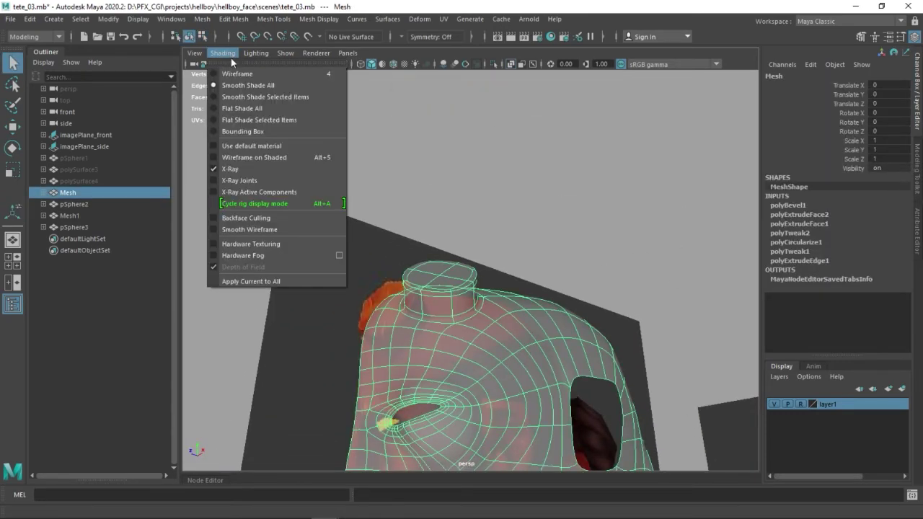
click(238, 169)
click(500, 195)
mouse_move(500, 195)
alt+mouse_down()
mouse_move(505, 242)
mouse_move(421, 301)
mouse_move(470, 256)
mouse_move(495, 252)
mouse_move(558, 380)
alt+mouse_up()
click(774, 416)
click(457, 414)
mouse_move(750, 415)
alt+mouse_down()
mouse_move(457, 414)
mouse_move(639, 418)
mouse_move(486, 416)
mouse_move(608, 414)
mouse_move(519, 411)
mouse_move(529, 402)
alt+mouse_up()
alt+right_drag(530, 402, 565, 371)
mouse_move(565, 371)
alt+mouse_down()
mouse_move(517, 307)
mouse_move(267, 361)
mouse_move(538, 377)
mouse_move(591, 361)
mouse_move(470, 354)
alt+mouse_up()
click(774, 415)
mouse_move(750, 415)
alt+mouse_down()
mouse_move(585, 404)
mouse_move(523, 378)
alt+mouse_up()
- Review the polyCircularize1 settings for the octagonal cap on the head mesh
click(523, 373)
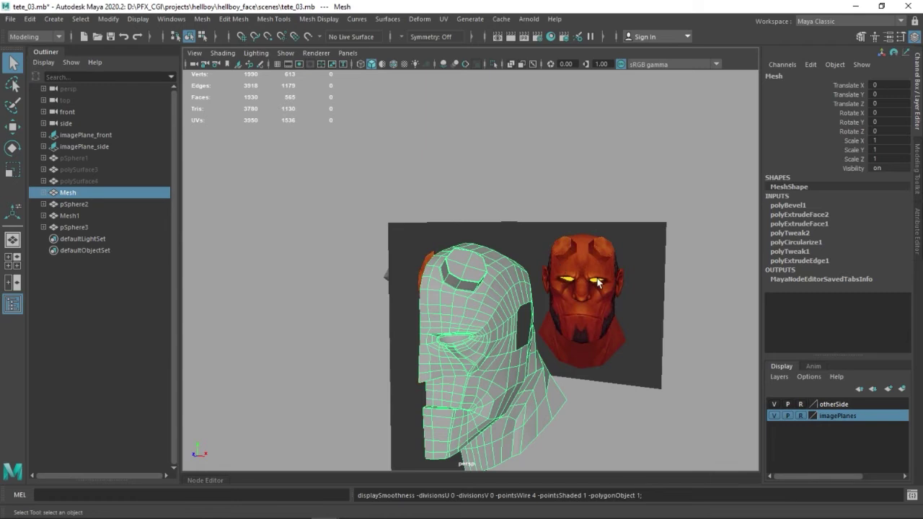
scroll(563, 311, up, 5)
alt+drag(529, 331, 591, 328)
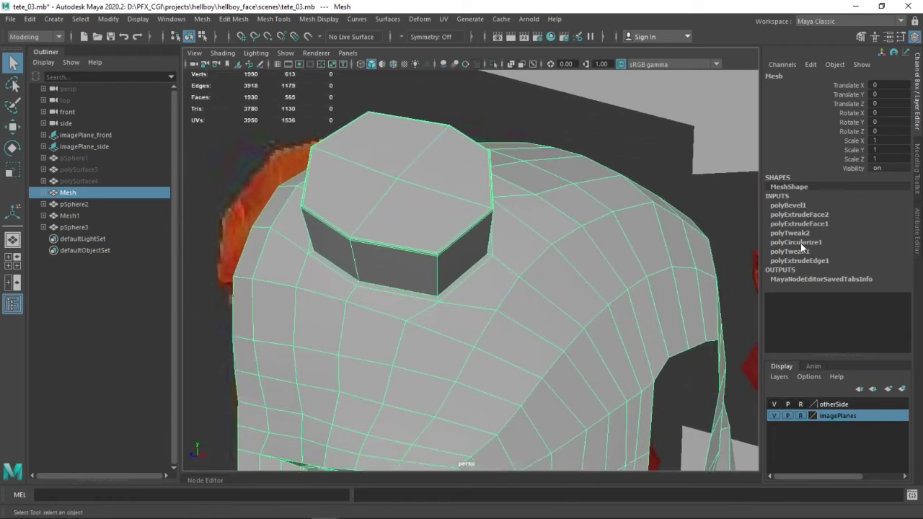
click(801, 243)
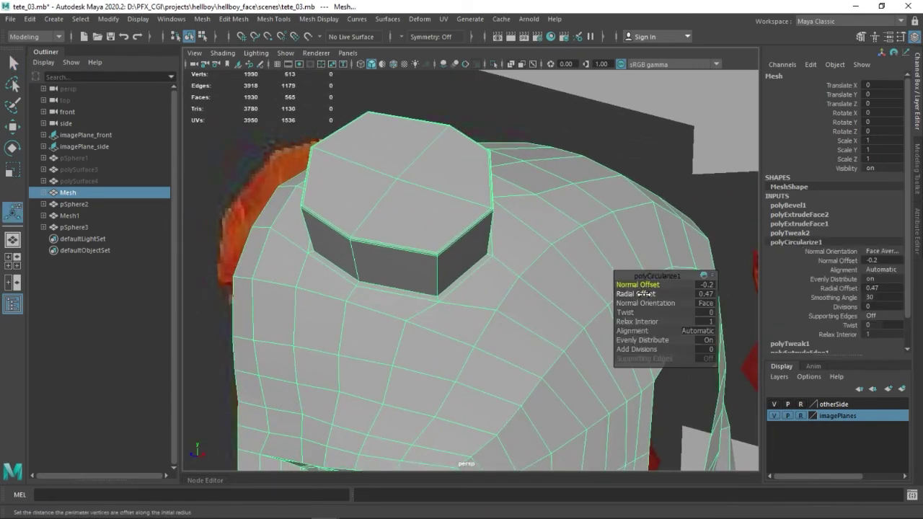
mouse_move(484, 315)
alt+mouse_down()
mouse_move(386, 367)
mouse_move(490, 363)
mouse_move(411, 304)
mouse_move(334, 342)
alt+mouse_up()
alt+right_drag(334, 342, 437, 337)
mouse_move(437, 336)
alt+mouse_down()
mouse_move(470, 336)
mouse_move(483, 303)
alt+mouse_up()
- Adjust the vertices around the stump's base, then return to object selection
key(F9)
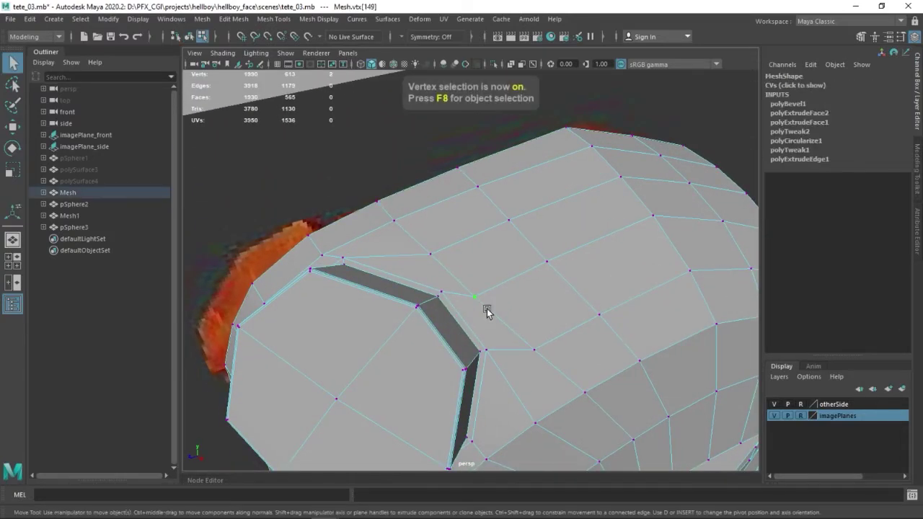
mouse_move(484, 289)
alt+mouse_down()
mouse_move(408, 303)
mouse_move(457, 287)
alt+mouse_up()
mouse_move(449, 375)
alt+mouse_down()
mouse_move(439, 329)
mouse_move(456, 346)
mouse_move(484, 260)
mouse_move(437, 258)
alt+mouse_up()
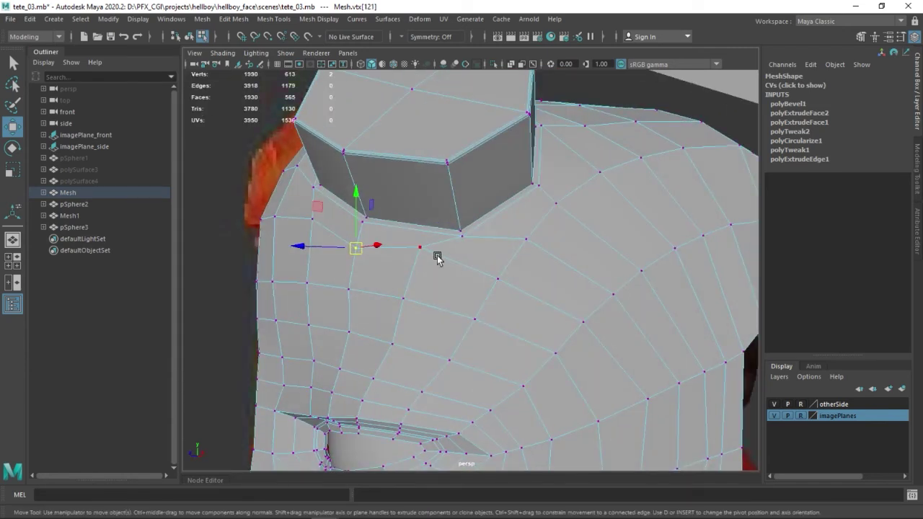
mouse_move(535, 243)
alt+mouse_down()
mouse_move(524, 295)
mouse_move(661, 243)
mouse_move(561, 210)
alt+mouse_up()
click(665, 162)
key(F8)
mouse_move(666, 162)
alt+mouse_down()
mouse_move(638, 241)
mouse_move(744, 392)
mouse_move(580, 370)
mouse_move(517, 329)
mouse_move(577, 346)
mouse_move(336, 379)
mouse_move(469, 435)
mouse_move(581, 357)
mouse_move(571, 285)
mouse_move(544, 353)
mouse_move(474, 334)
mouse_move(482, 339)
mouse_move(491, 322)
mouse_move(673, 379)
alt+mouse_up()
click(774, 416)
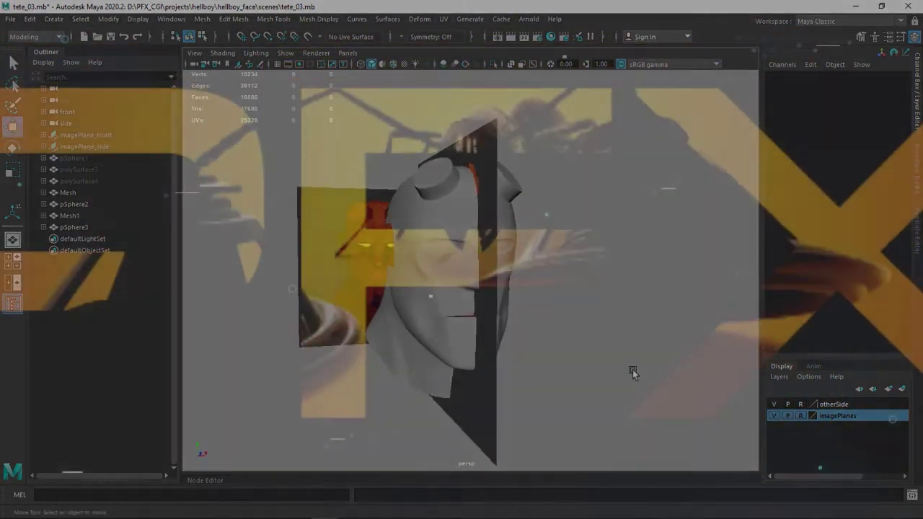